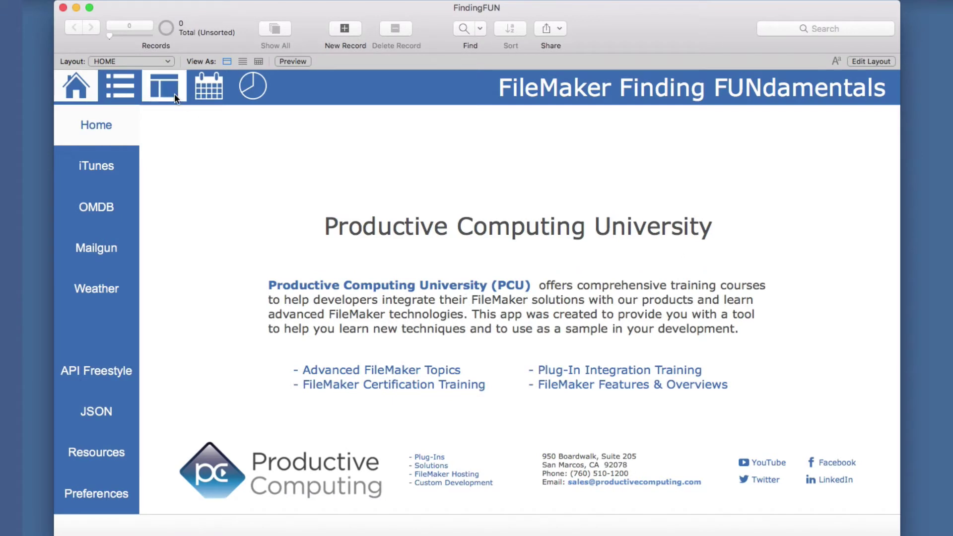
# Find customers with one-character first names by searching @ in Name First on the Customer List.
pyautogui.click(175, 97)
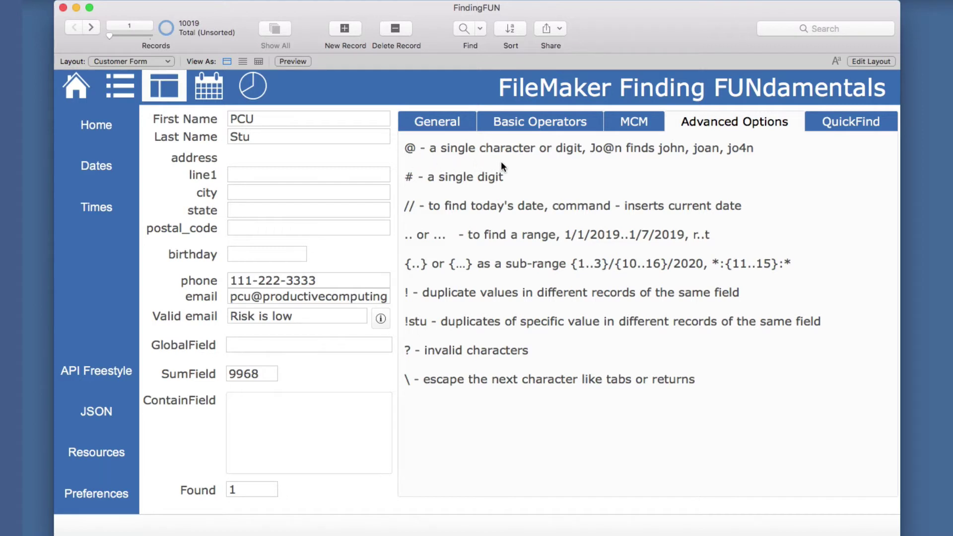
pyautogui.click(127, 95)
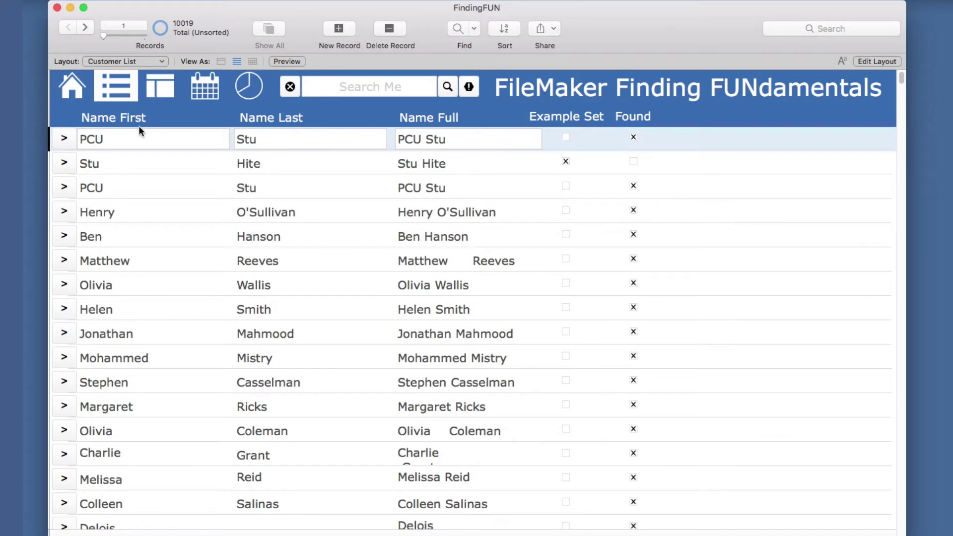
pyautogui.press('super+f')
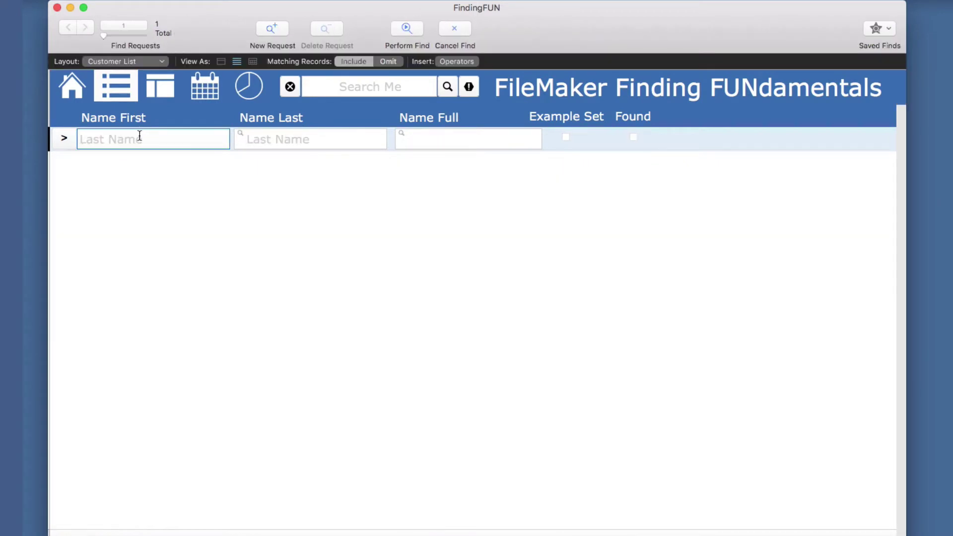
pyautogui.write('@')
pyautogui.press('Return')
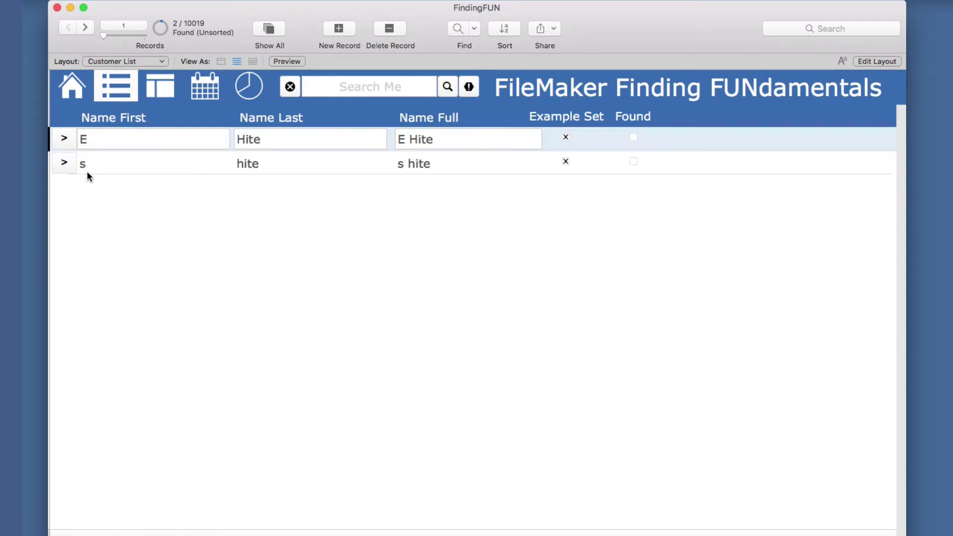
# Find first names matching jo@n and sort the 129 matches by first name.
pyautogui.press('super+f')
pyautogui.write('jo@n')
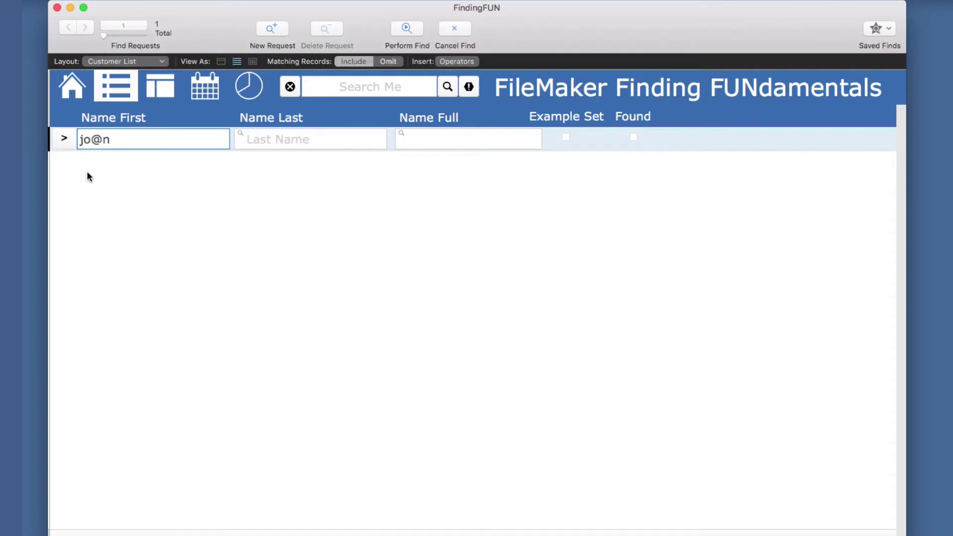
pyautogui.press('Return')
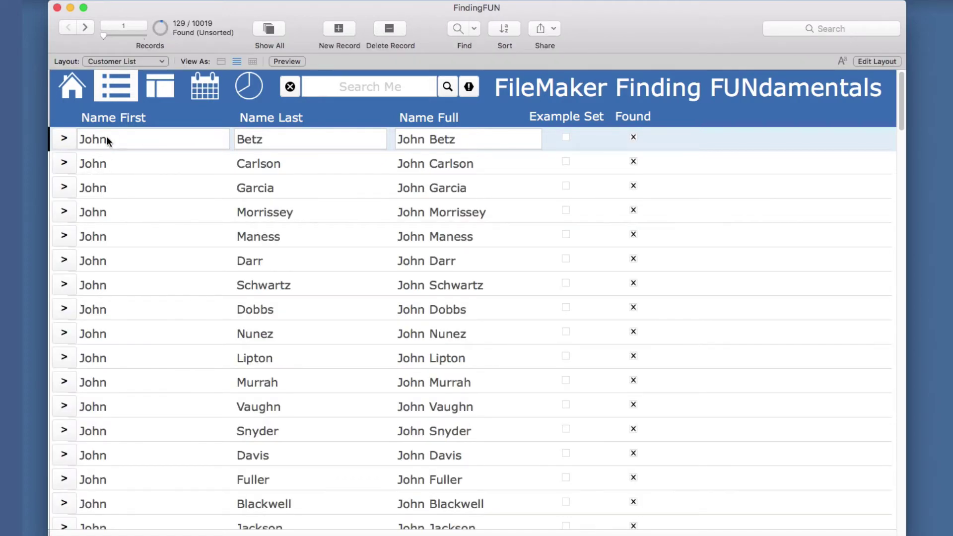
pyautogui.click(106, 117)
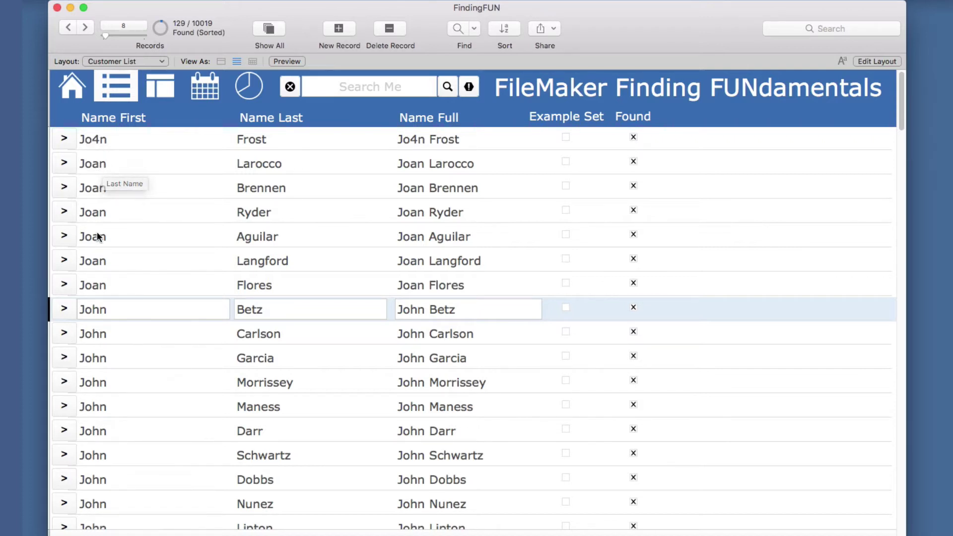
pyautogui.click(147, 34)
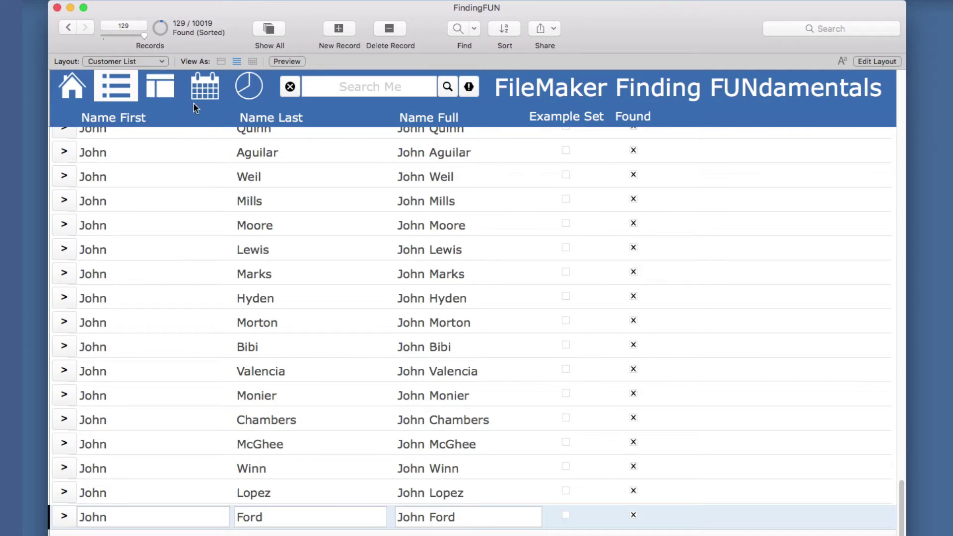
pyautogui.click(160, 86)
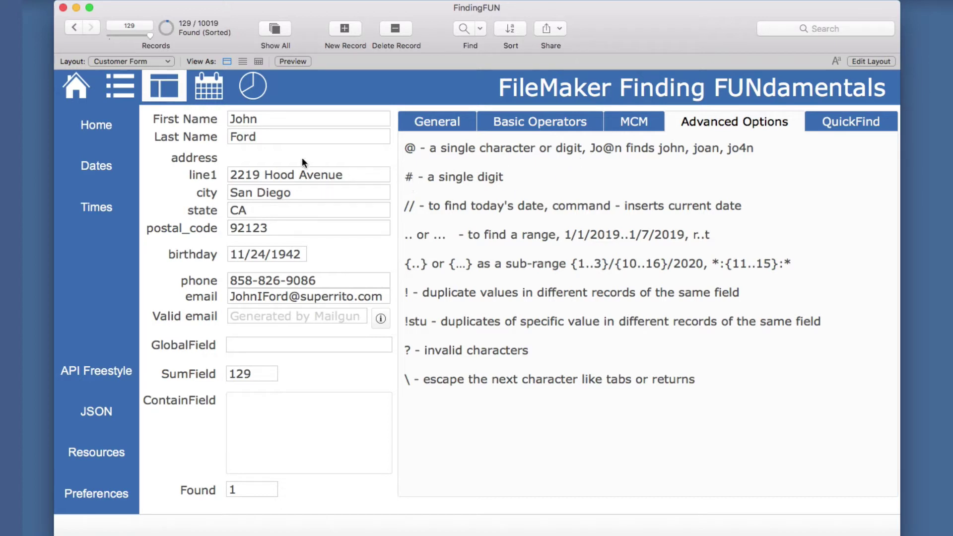
# Try a # single-digit find in Name First on the Customer List and dismiss the no-match message.
pyautogui.click(116, 79)
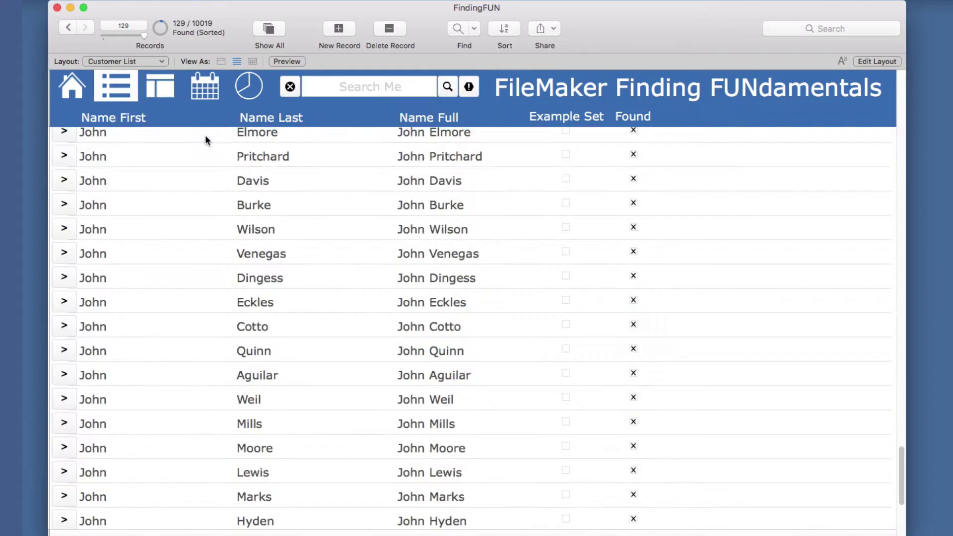
pyautogui.press('super+f')
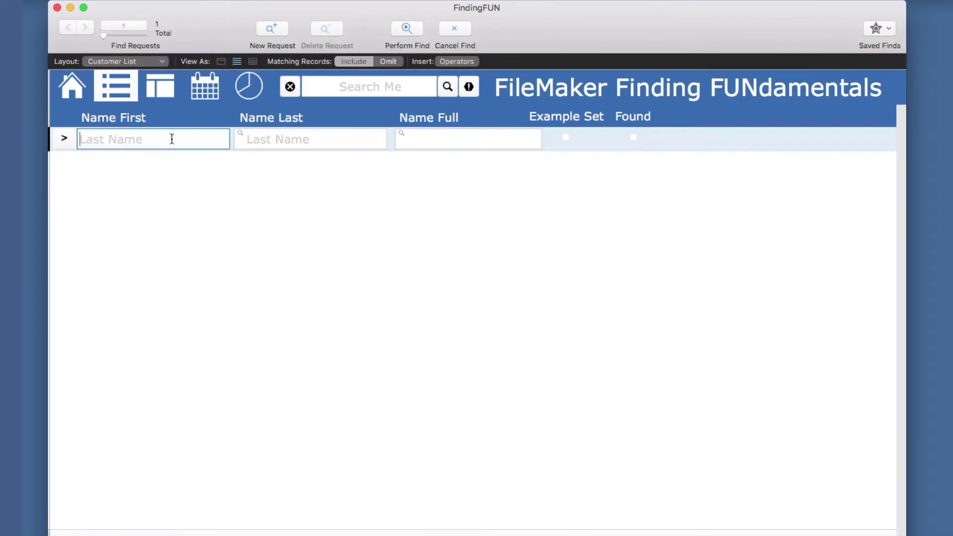
pyautogui.write('#')
pyautogui.press('Return')
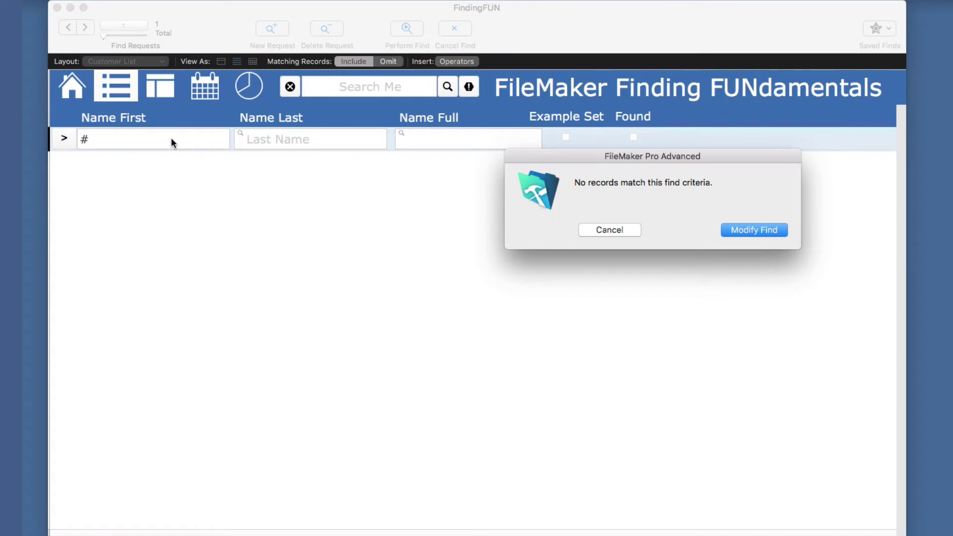
pyautogui.press('Escape')
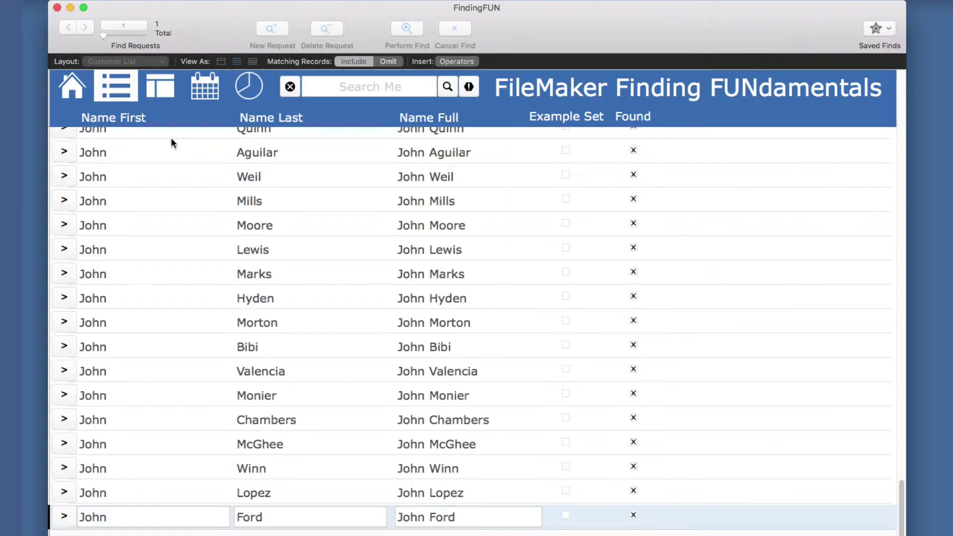
# Find the 482 customers with a single-digit number in address line1 using #.
pyautogui.click(166, 96)
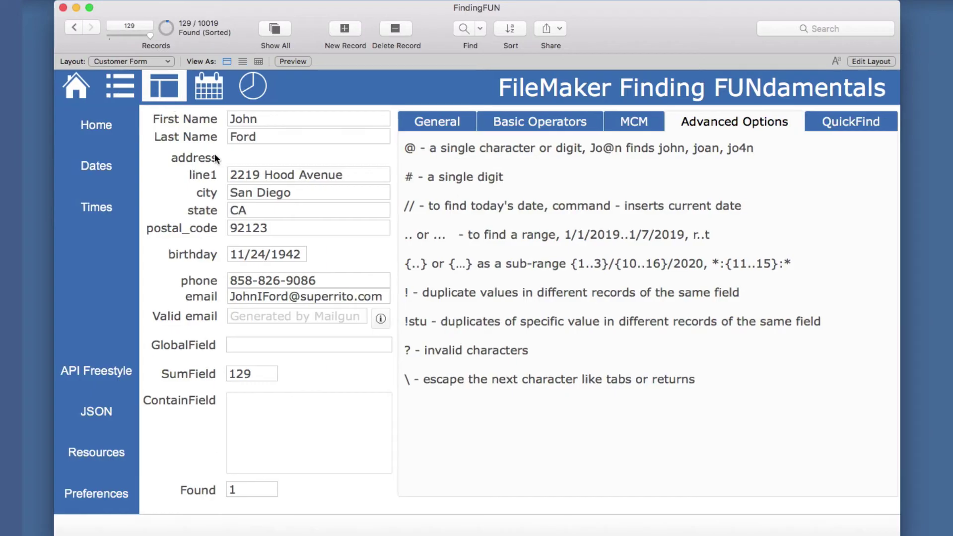
pyautogui.press('super+f')
pyautogui.click(254, 174)
pyautogui.write('#')
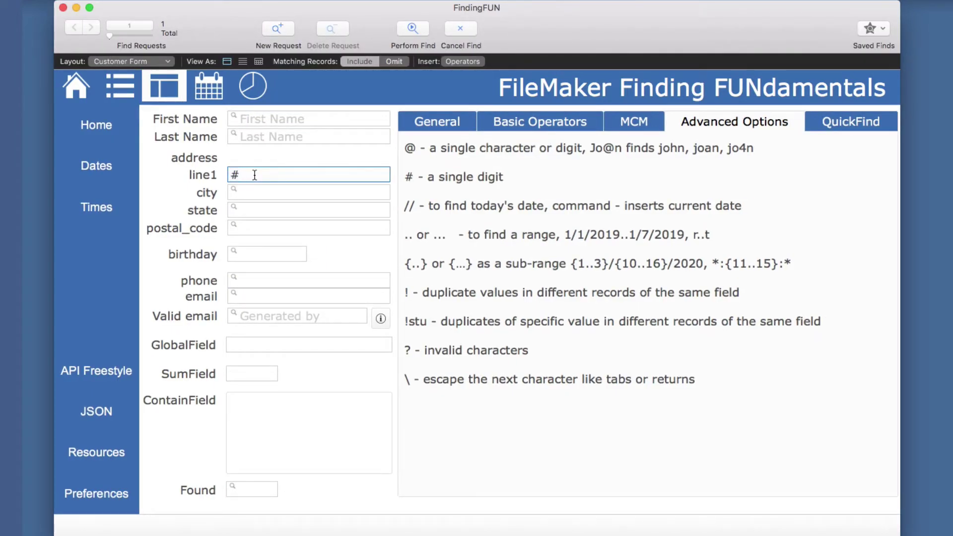
pyautogui.press('Return')
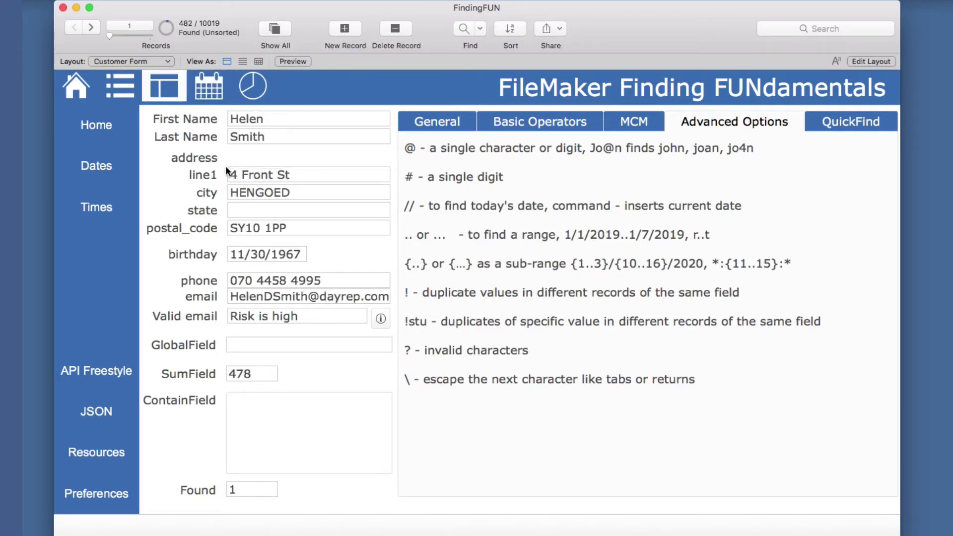
# Browse the 482 matches, then switch to the 9537 omitted records.
pyautogui.hotkey('ctrl', 'Down')
pyautogui.hotkey('ctrl', 'Down')
pyautogui.hotkey('ctrl', 'Down')
pyautogui.hotkey('ctrl', 'Down')
pyautogui.hotkey('ctrl', 'Down')
pyautogui.hotkey('ctrl', 'Down')
pyautogui.hotkey('ctrl', 'Down')
pyautogui.hotkey('ctrl', 'Down')
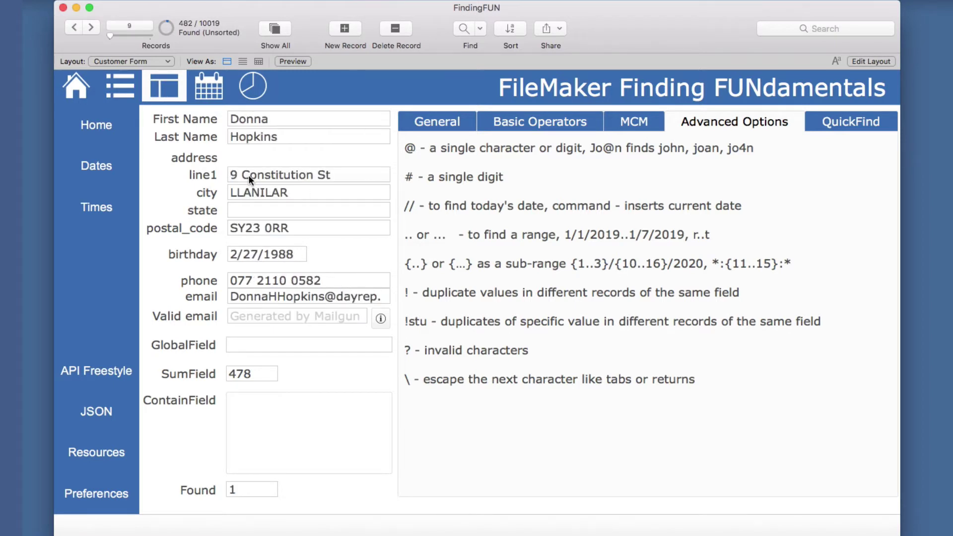
pyautogui.hotkey('ctrl', 'Down')
pyautogui.hotkey('ctrl', 'Down')
pyautogui.hotkey('ctrl', 'Down')
pyautogui.hotkey('ctrl', 'Down')
pyautogui.hotkey('ctrl', 'Down')
pyautogui.hotkey('ctrl', 'Down')
pyautogui.hotkey('ctrl', 'Down')
pyautogui.hotkey('ctrl', 'Down')
pyautogui.hotkey('ctrl', 'Down')
pyautogui.hotkey('ctrl', 'Down')
pyautogui.hotkey('ctrl', 'Down')
pyautogui.hotkey('ctrl', 'Down')
pyautogui.hotkey('ctrl', 'Down')
pyautogui.hotkey('ctrl', 'Down')
pyautogui.hotkey('ctrl', 'Down')
pyautogui.hotkey('ctrl', 'Down')
pyautogui.hotkey('ctrl', 'Down')
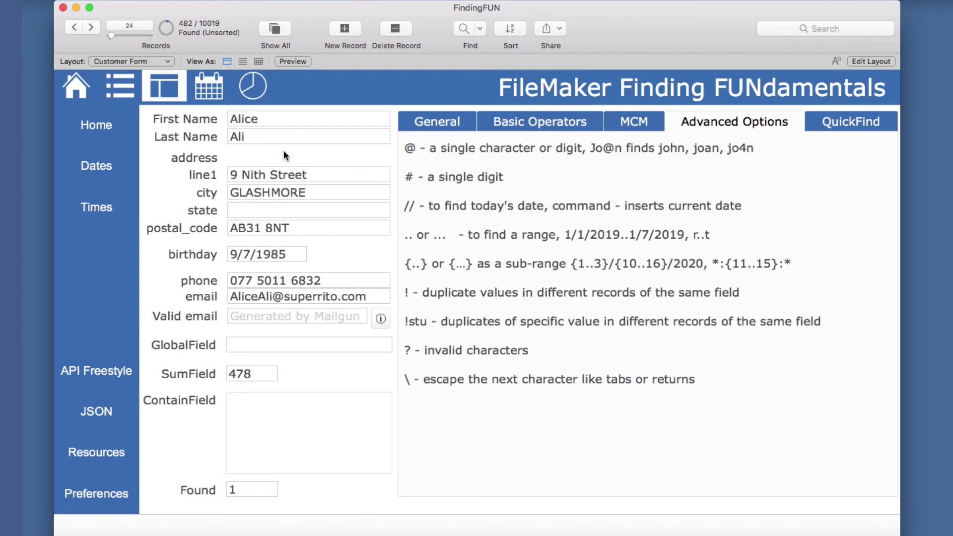
pyautogui.click(165, 27)
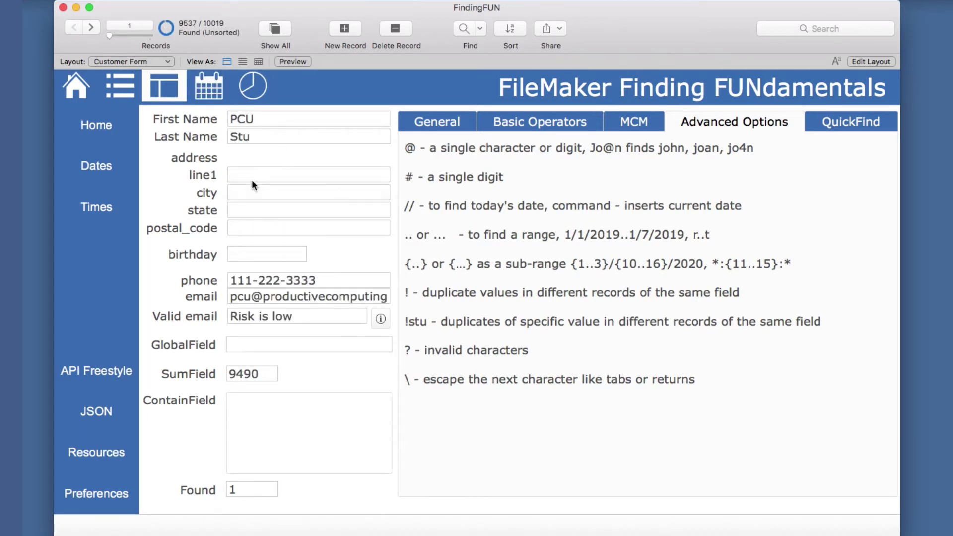
pyautogui.hotkey('ctrl', 'Down')
pyautogui.hotkey('ctrl', 'Down')
pyautogui.hotkey('ctrl', 'Down')
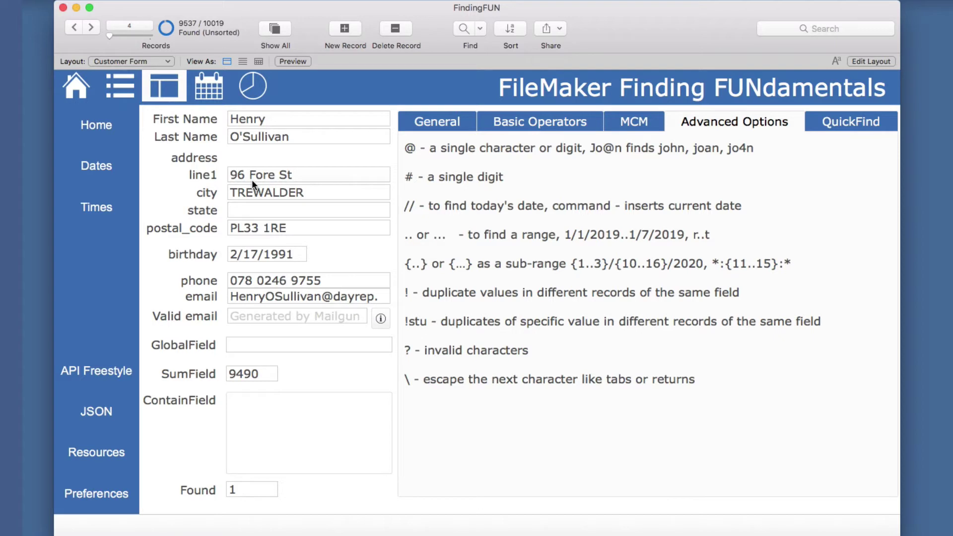
# Find the 4605 customers with two-digit address numbers by searching ## in line1.
pyautogui.press('cmd+f')
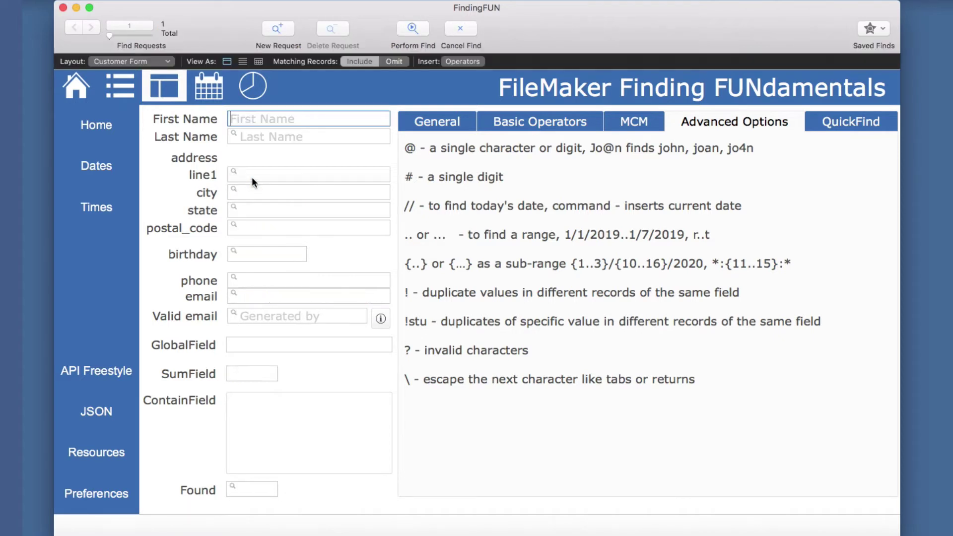
pyautogui.click(254, 175)
pyautogui.write('##')
pyautogui.press('Return')
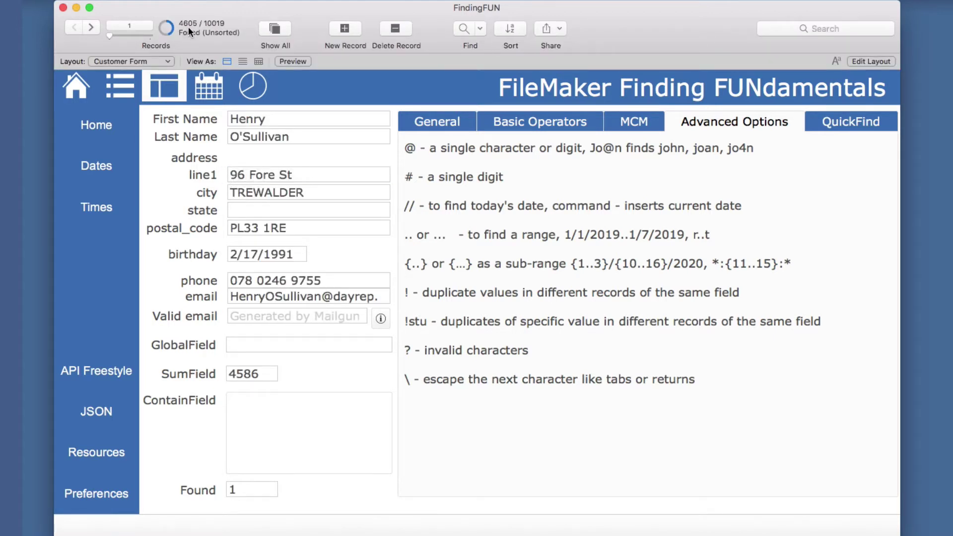
pyautogui.hotkey('ctrl', 'Down')
pyautogui.hotkey('ctrl', 'Down')
pyautogui.hotkey('ctrl', 'Down')
pyautogui.hotkey('ctrl', 'Down')
pyautogui.hotkey('ctrl', 'Down')
pyautogui.hotkey('ctrl', 'Down')
pyautogui.hotkey('ctrl', 'Down')
pyautogui.hotkey('ctrl', 'Down')
pyautogui.hotkey('ctrl', 'Down')
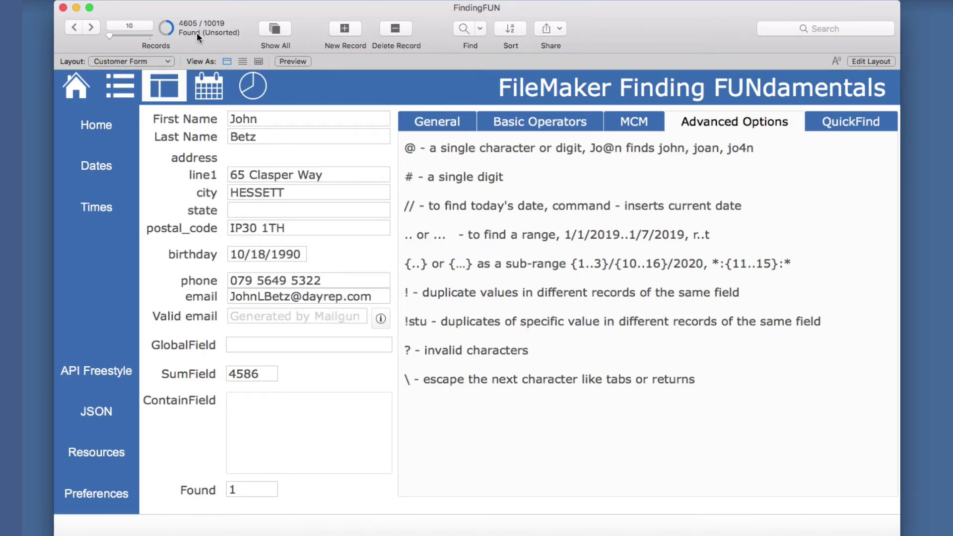
# Try a ###- phone pattern find, which matches nothing, and cancel it.
pyautogui.press('super+f')
pyautogui.click(252, 280)
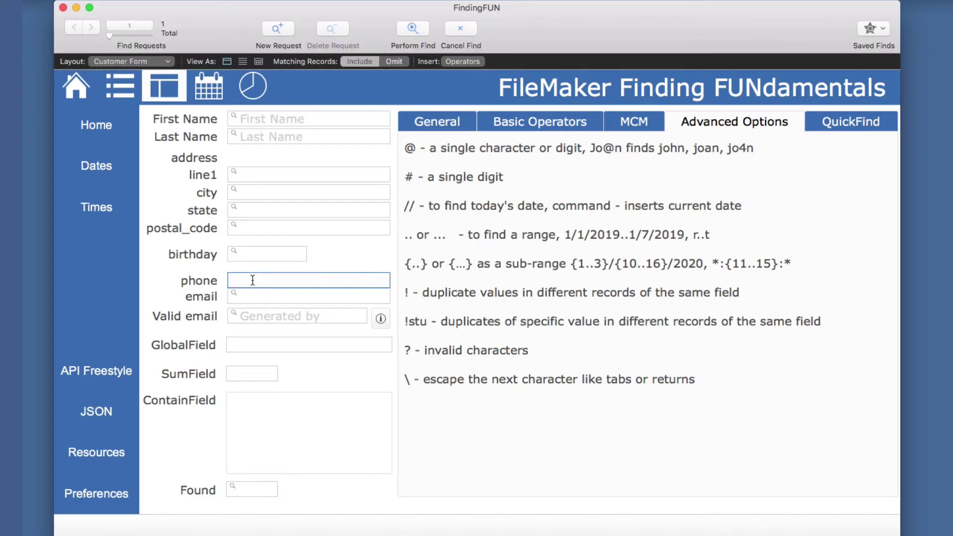
pyautogui.write('###-')
pyautogui.press('Return')
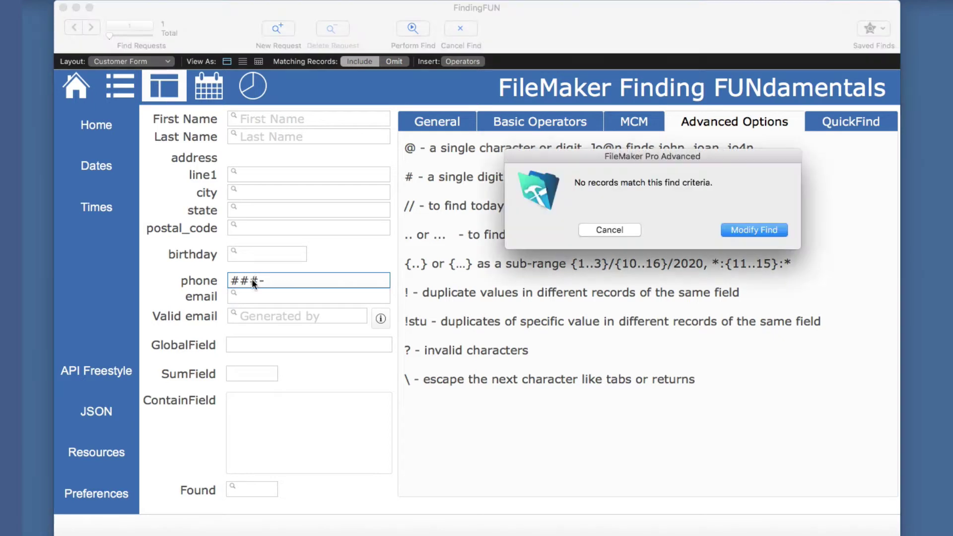
pyautogui.click(605, 230)
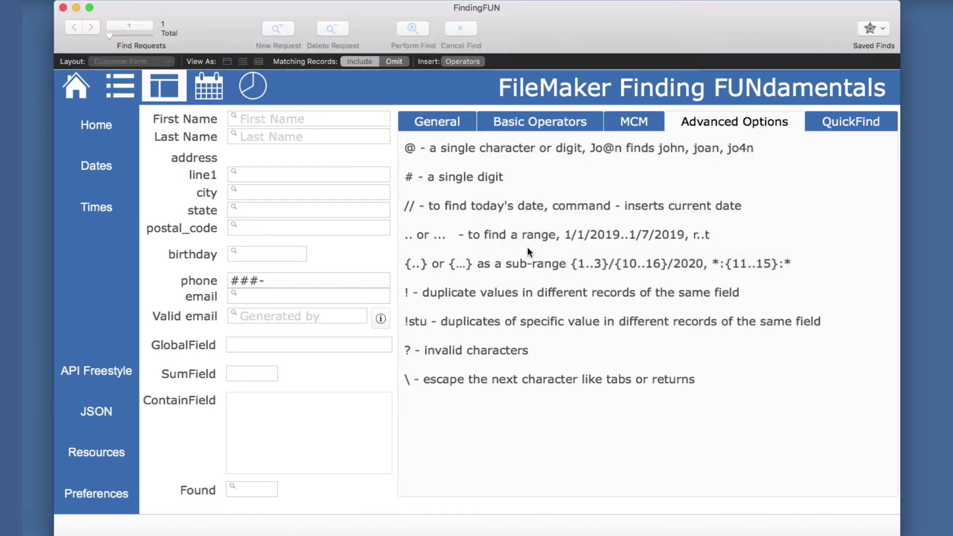
# Find the 4990 customers whose phone matches ####* and browse through them.
pyautogui.press('super+f')
pyautogui.click(261, 281)
pyautogui.write('####')
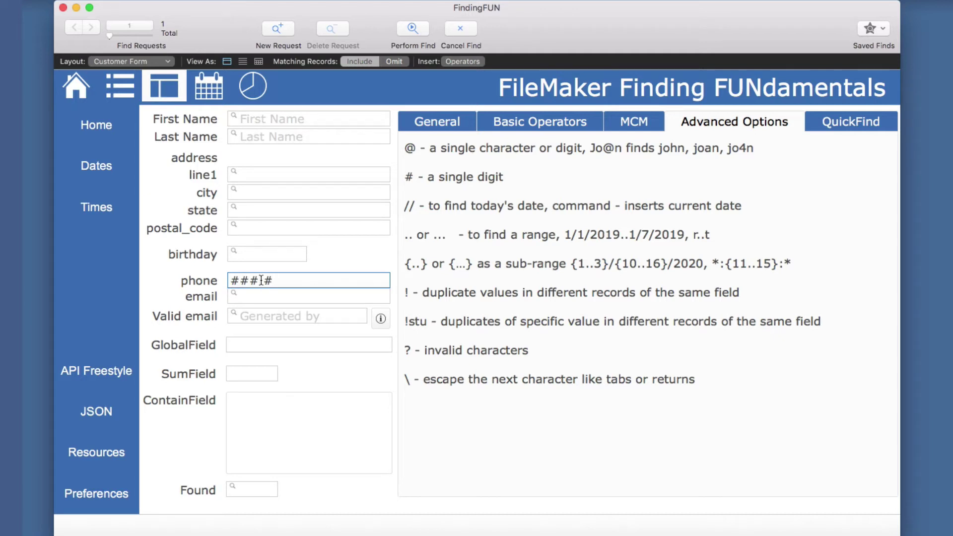
pyautogui.write('*')
pyautogui.press('Return')
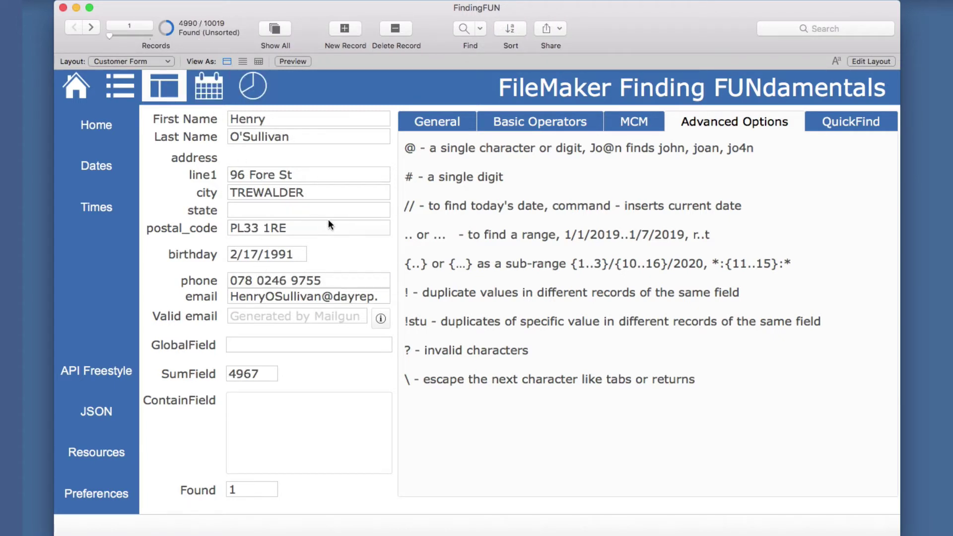
pyautogui.hotkey('ctrl', 'Down')
pyautogui.hotkey('ctrl', 'Down')
pyautogui.hotkey('ctrl', 'Down')
pyautogui.hotkey('ctrl', 'Down')
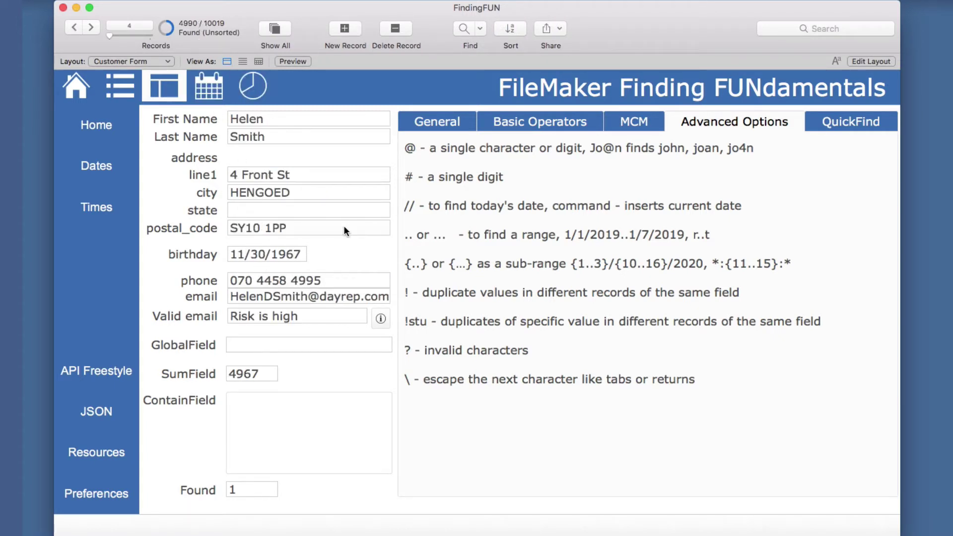
pyautogui.hotkey('ctrl', 'Down')
pyautogui.hotkey('ctrl', 'Down')
pyautogui.hotkey('ctrl', 'Down')
pyautogui.hotkey('ctrl', 'Down')
pyautogui.hotkey('ctrl', 'Down')
pyautogui.hotkey('ctrl', 'Down')
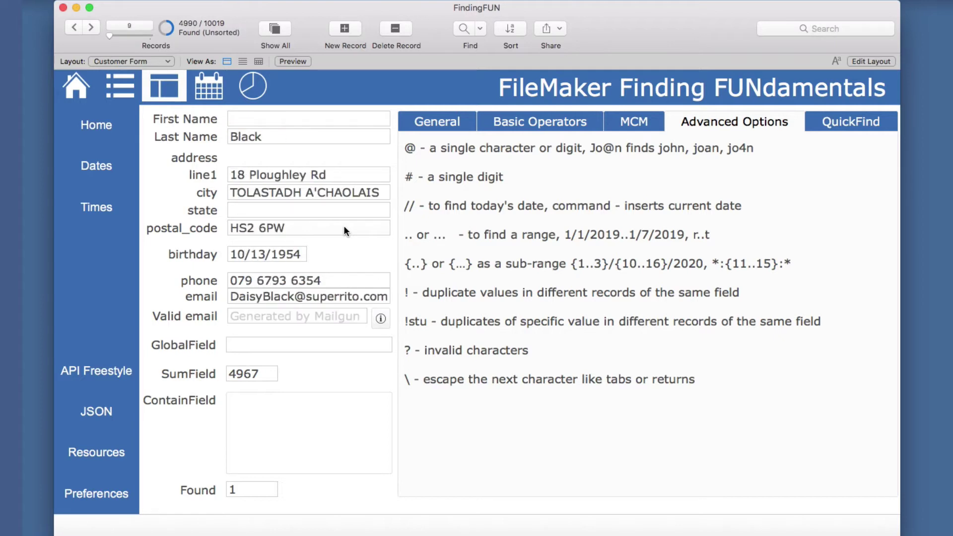
pyautogui.hotkey('ctrl', 'Down')
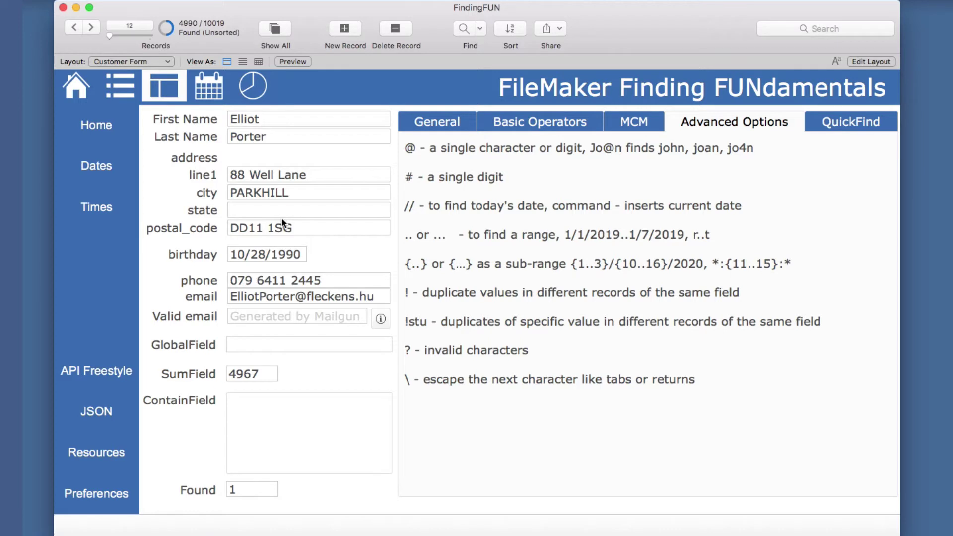
pyautogui.press('super+f')
pyautogui.click(264, 252)
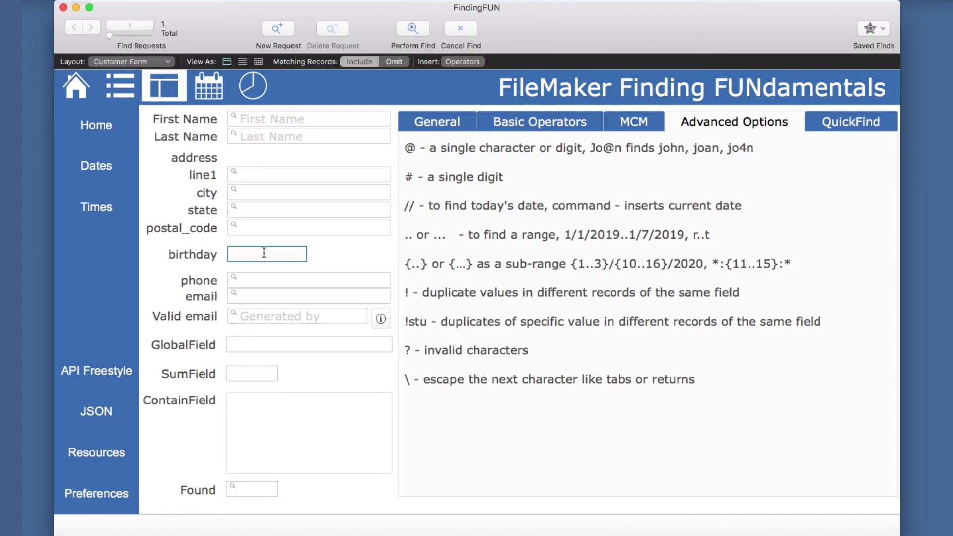
pyautogui.write('//')
pyautogui.press('Return')
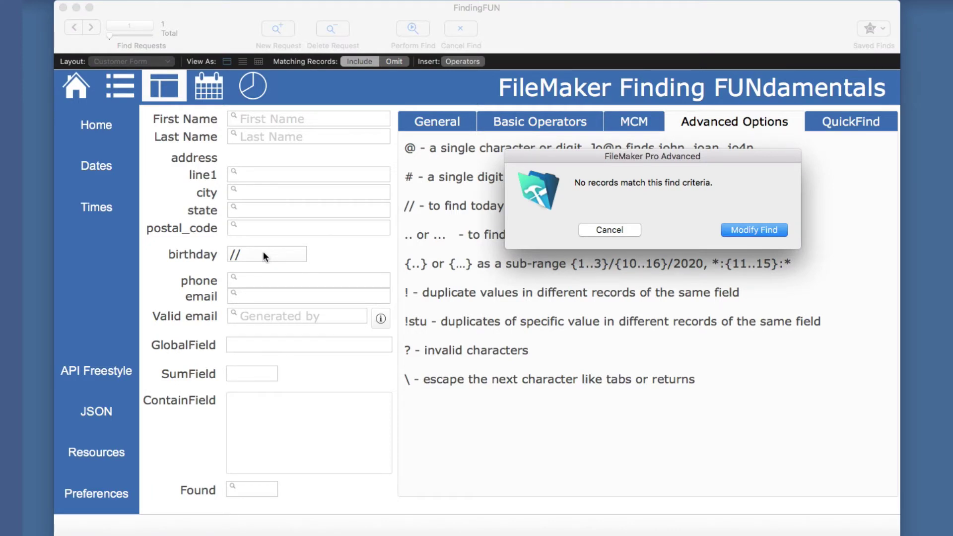
pyautogui.press('Escape')
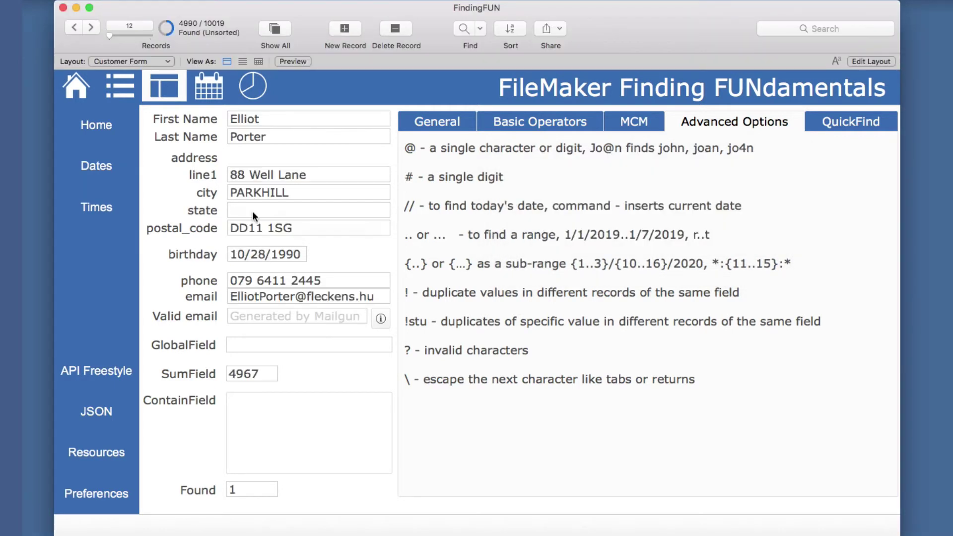
# Browse the All Dates List, find 1/26/2020 with // in Date, then return to the Customer Form.
pyautogui.click(211, 94)
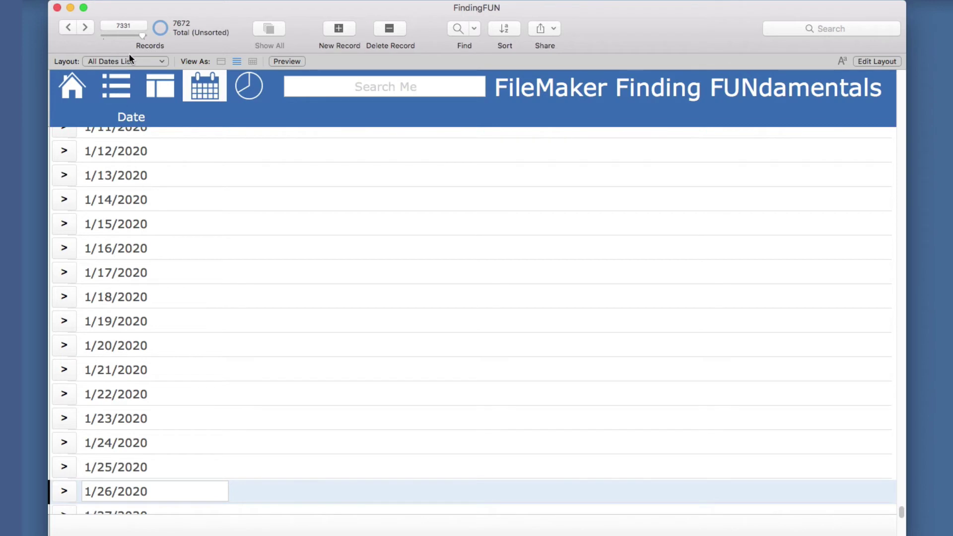
pyautogui.moveTo(144, 34); pyautogui.dragTo(150, 35)
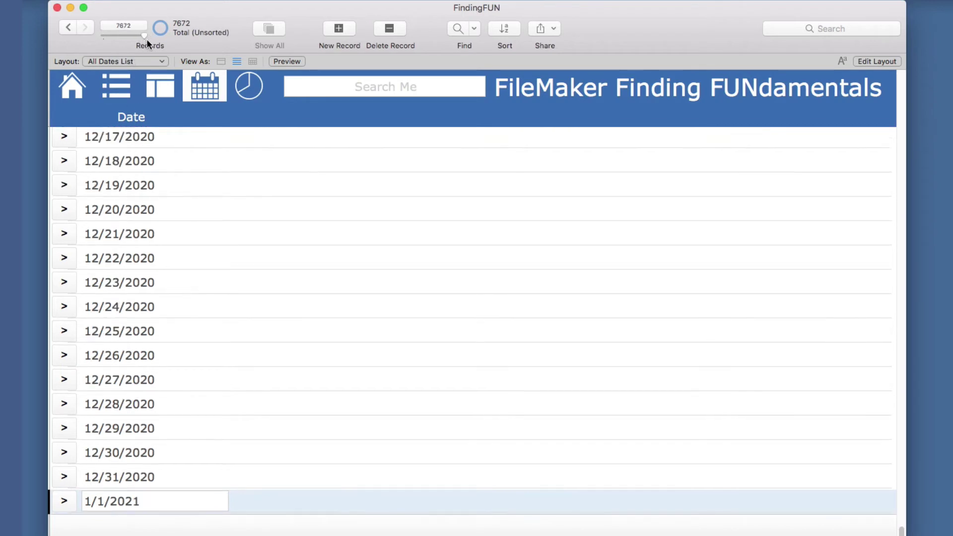
pyautogui.moveTo(147, 39); pyautogui.dragTo(102, 36)
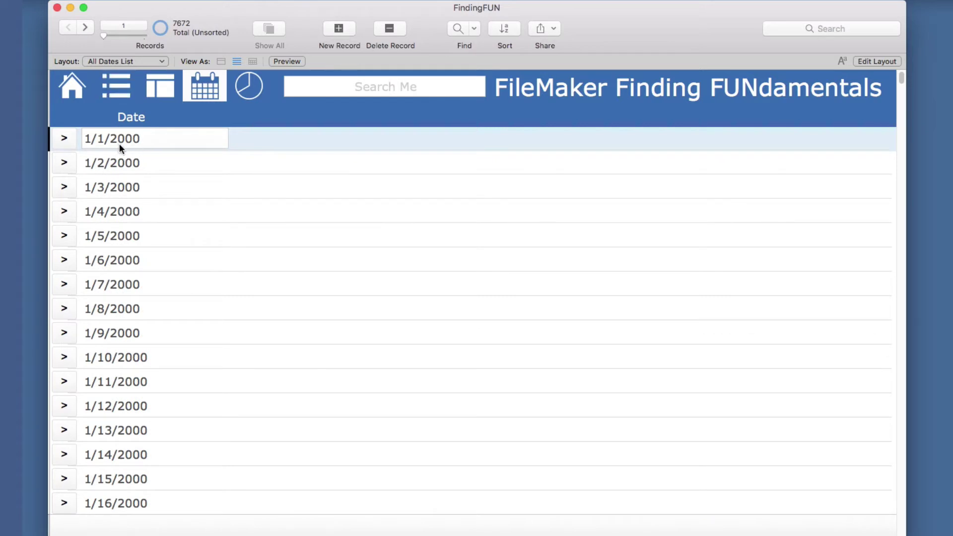
pyautogui.press('super+f')
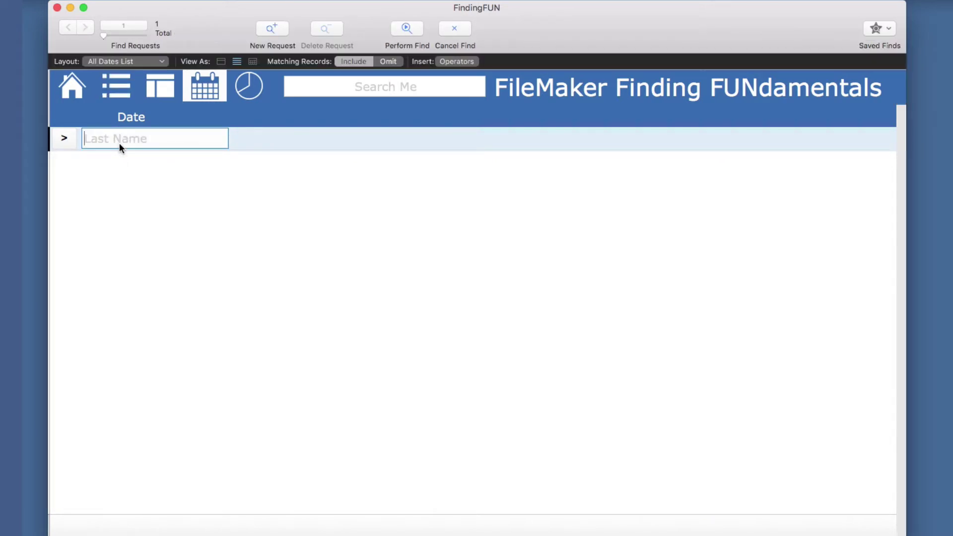
pyautogui.write('//')
pyautogui.press('Return')
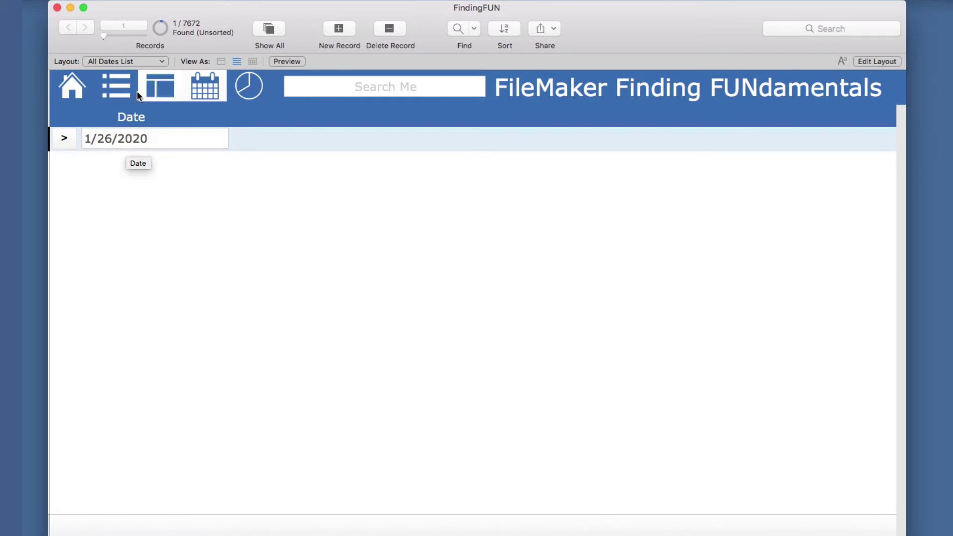
pyautogui.click(149, 85)
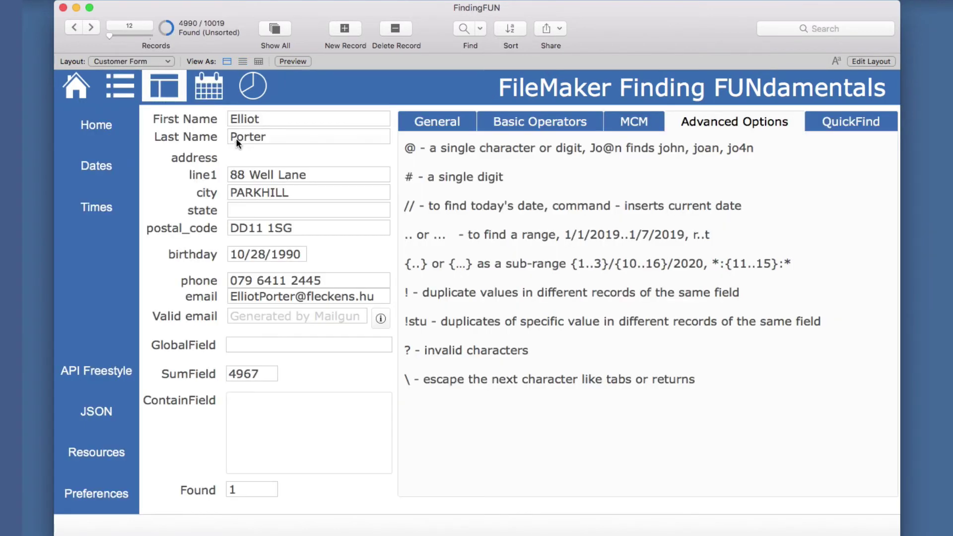
# Search First Name for today's date, first with // and then with the Cmd+- date shortcut.
pyautogui.press('super+f')
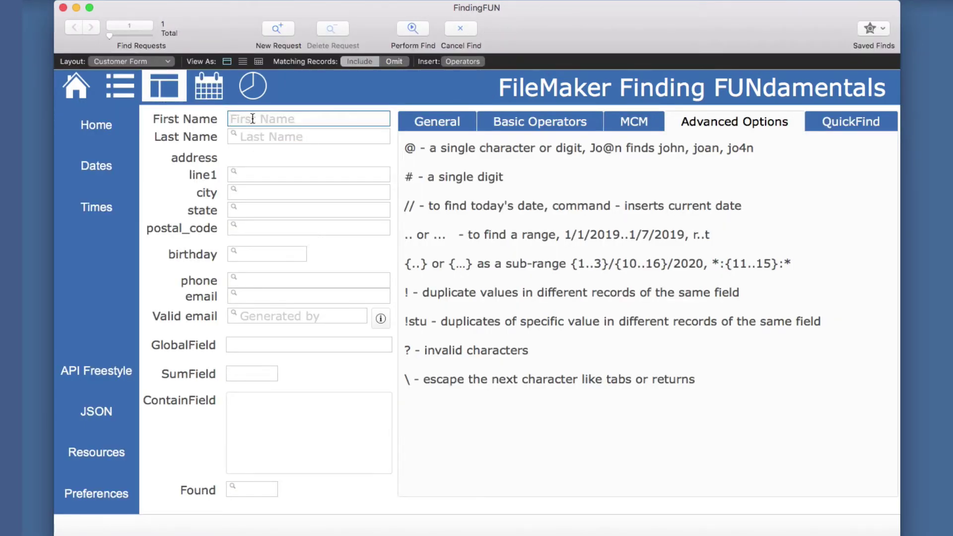
pyautogui.write('//')
pyautogui.press('Return')
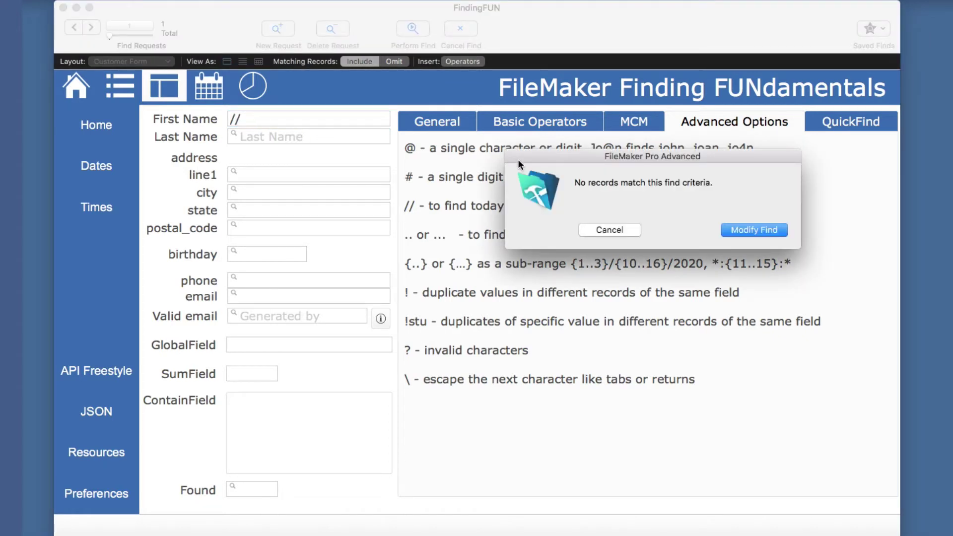
pyautogui.click(602, 222)
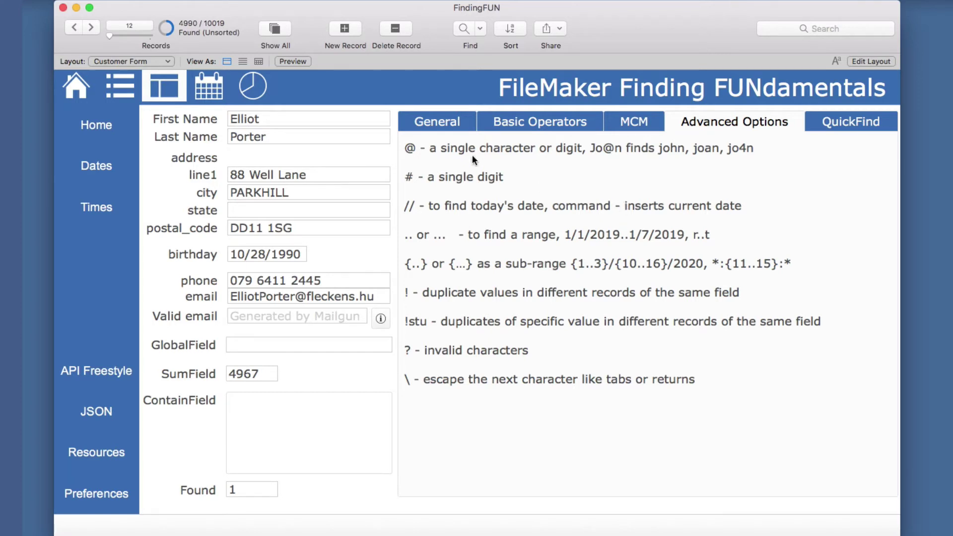
pyautogui.press('super+f')
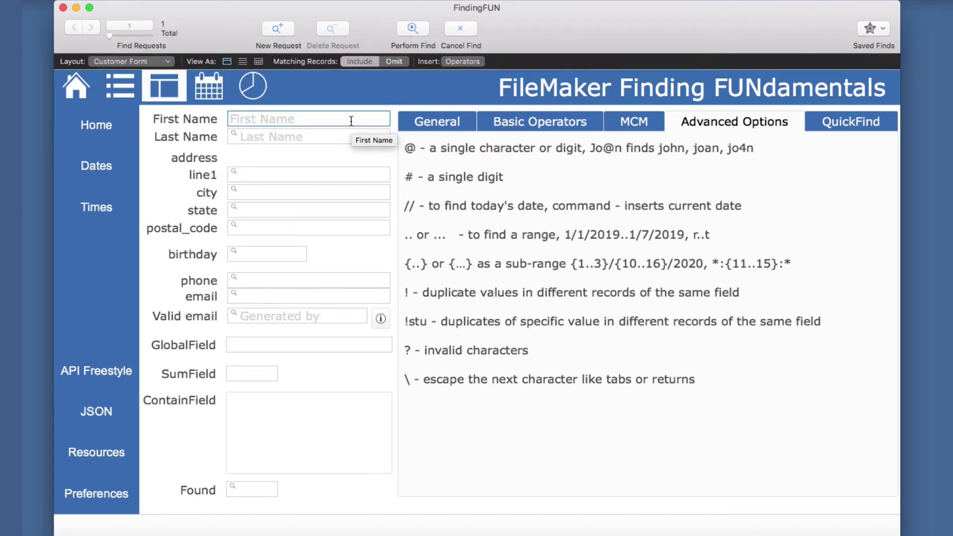
pyautogui.press('super+minus')
pyautogui.press('Return')
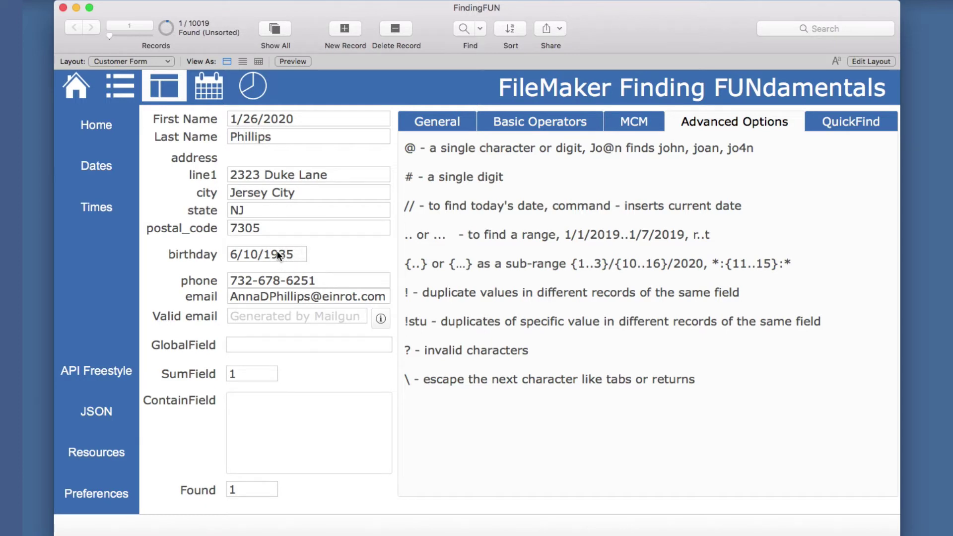
# Repeat both today's-date searches in Last Name, narrowing to the single matching customer.
pyautogui.press('super+f')
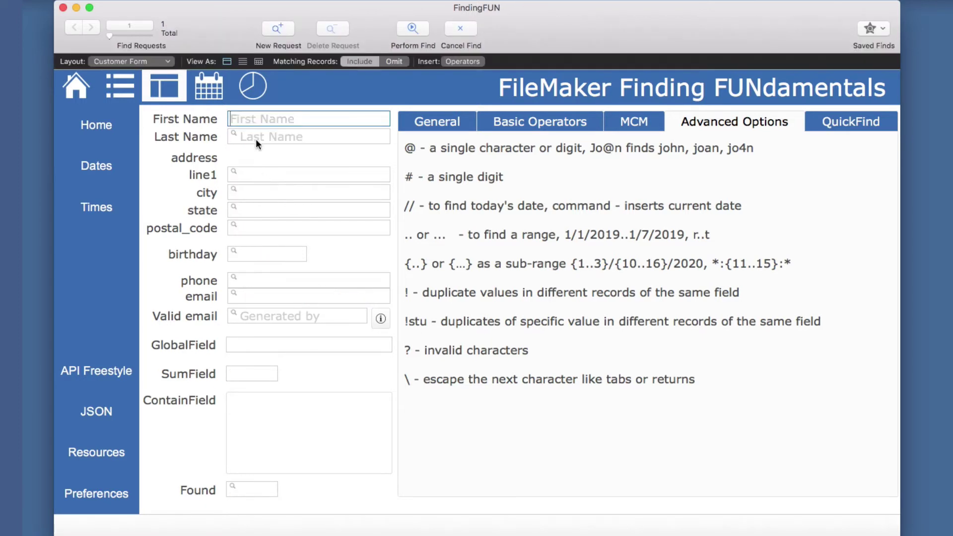
pyautogui.click(257, 137)
pyautogui.write('//')
pyautogui.press('Return')
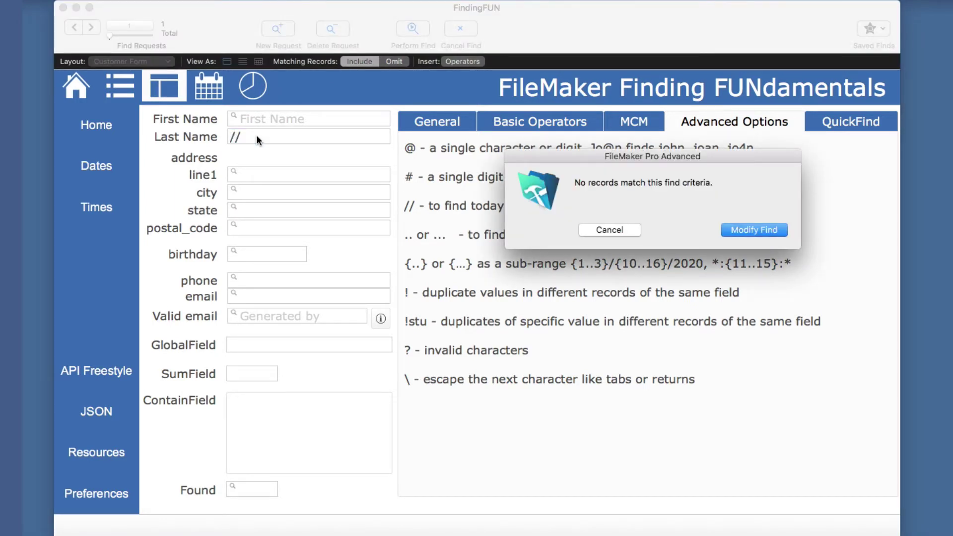
pyautogui.press('Escape')
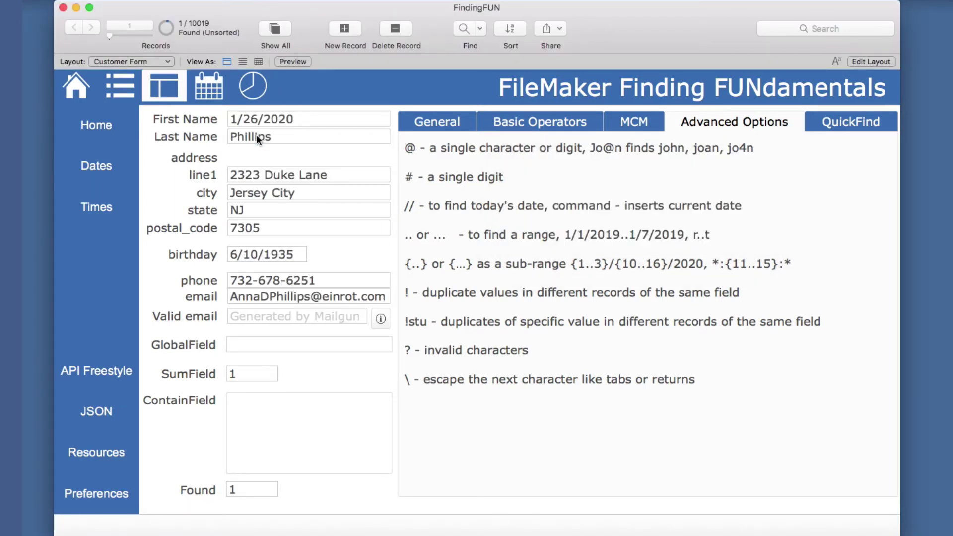
pyautogui.press('super+f')
pyautogui.click(256, 136)
pyautogui.press('super+minus')
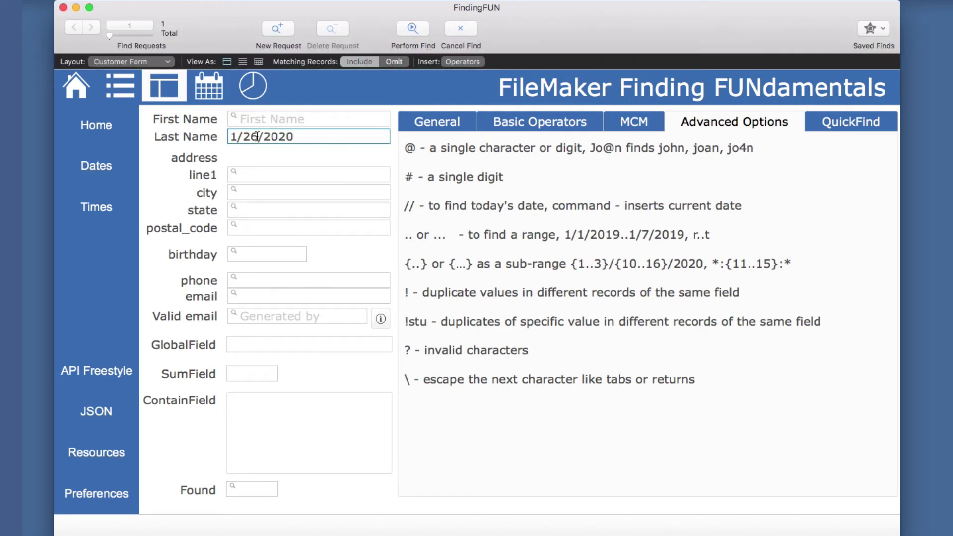
pyautogui.press('Return')
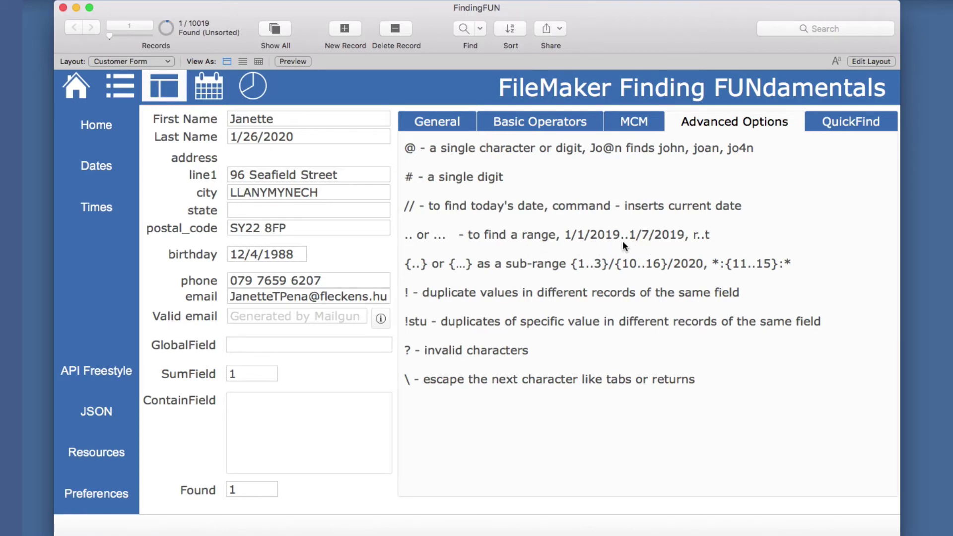
# Find the 32 dates in the range 1/5/20..2/5/20 in the All Dates List and scroll the results.
pyautogui.click(210, 92)
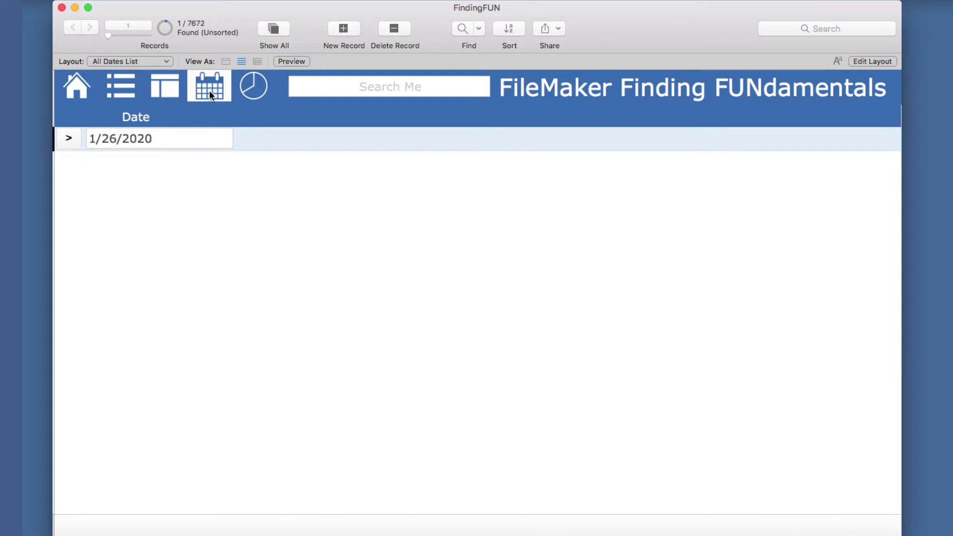
pyautogui.press('super+f')
pyautogui.write('1/')
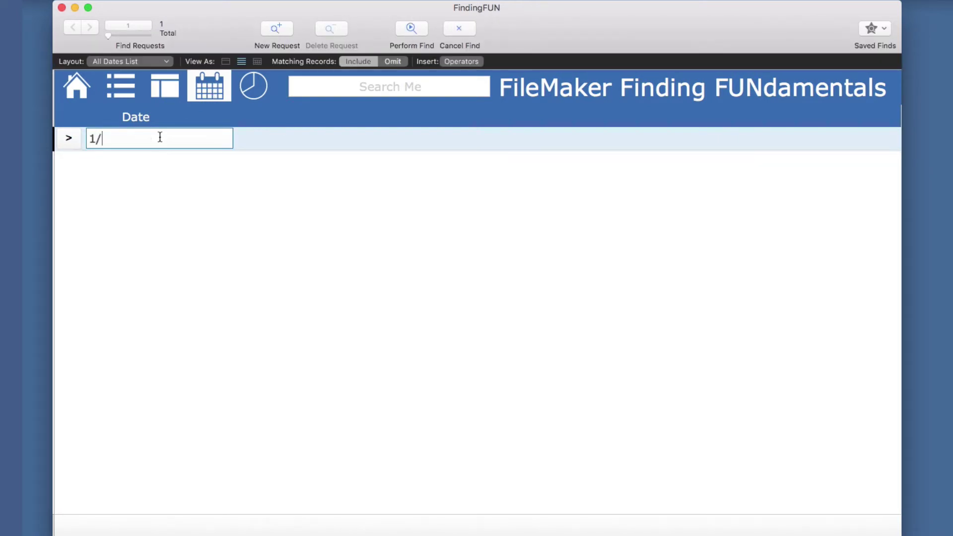
pyautogui.write('5/20..2/5/20')
pyautogui.press('Return')
pyautogui.scroll(-1, 158, 180)
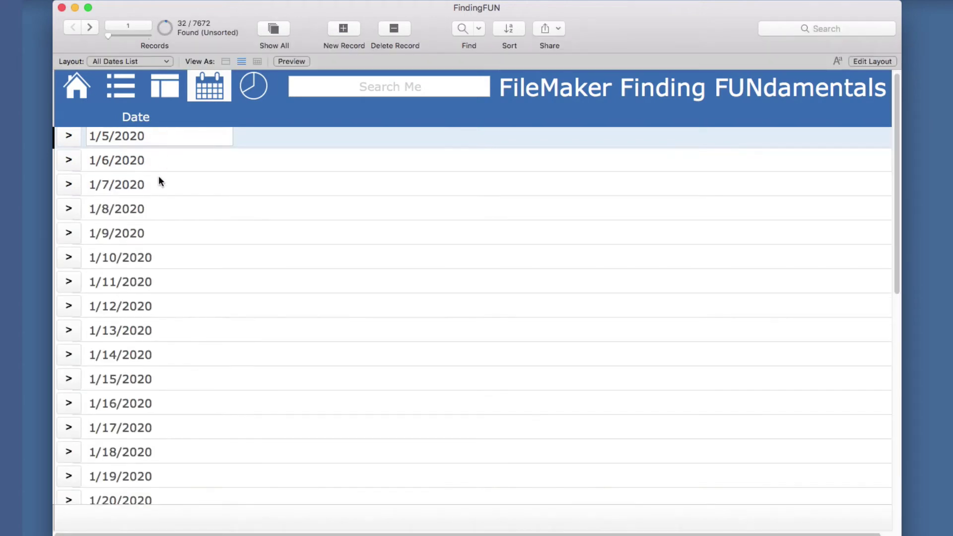
pyautogui.scroll(-10, 155, 219)
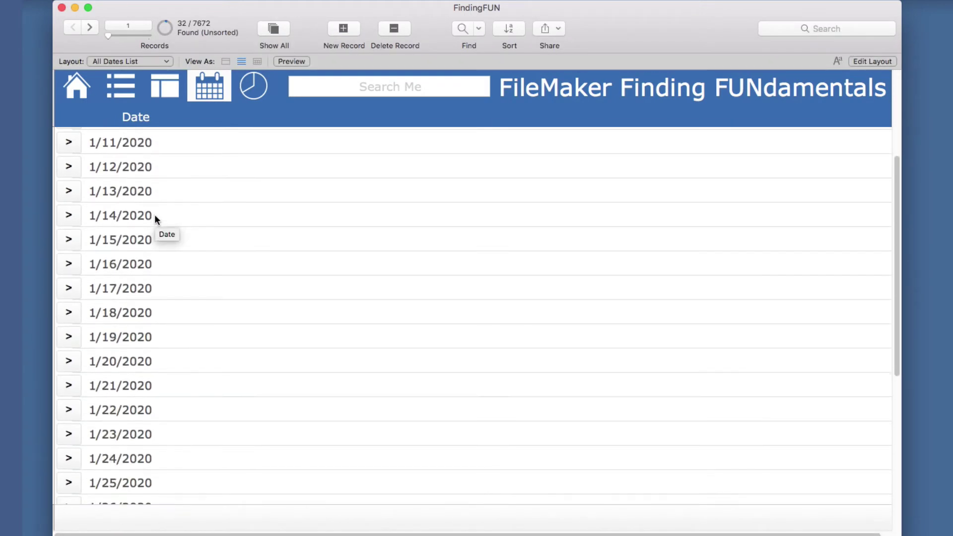
pyautogui.scroll(-4, 155, 218)
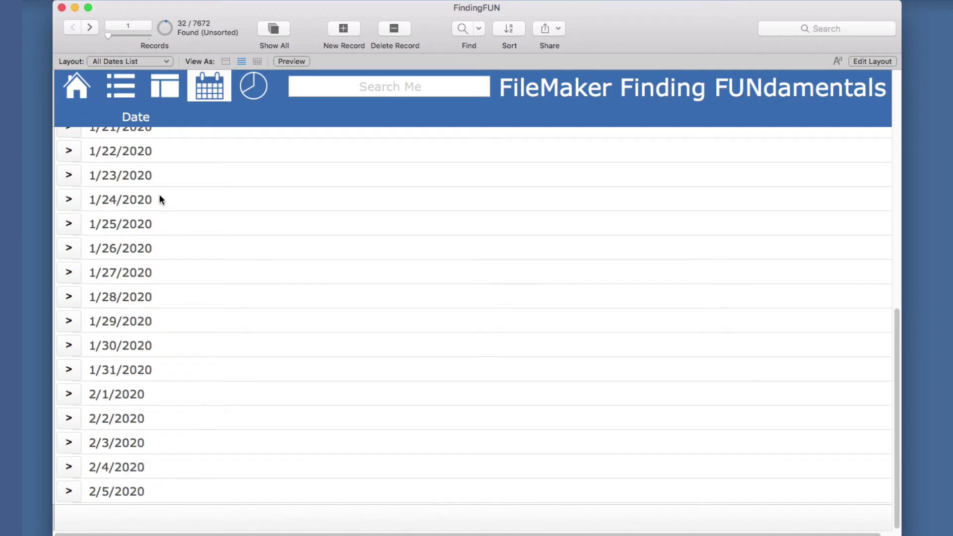
# Remove one dot from the range operator, rerun the find, and reopen the range request.
pyautogui.press('super+r')
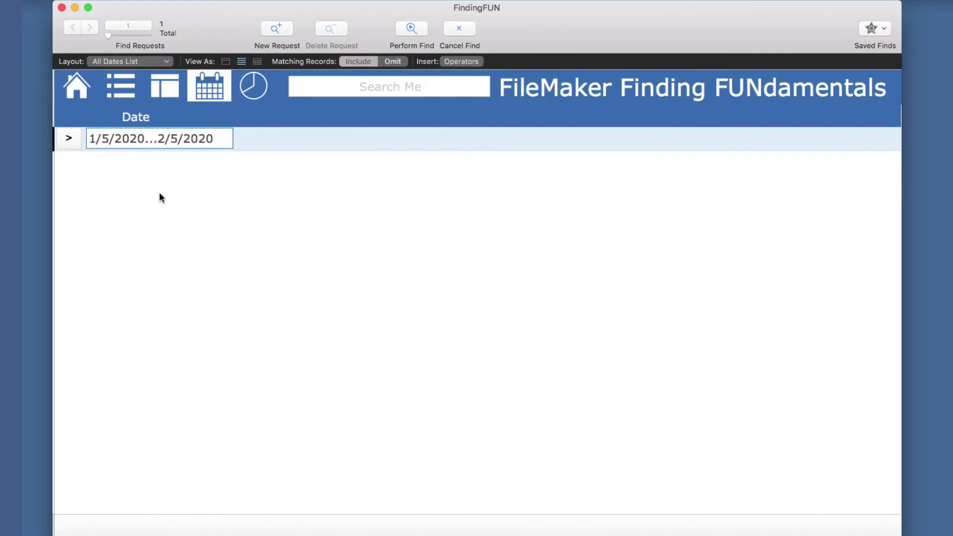
pyautogui.click(153, 139)
pyautogui.press('BackSpace')
pyautogui.press('Return')
pyautogui.press('super+r')
# Find times 7..8 in the All Times List and jump near the end of the results.
pyautogui.click(247, 90)
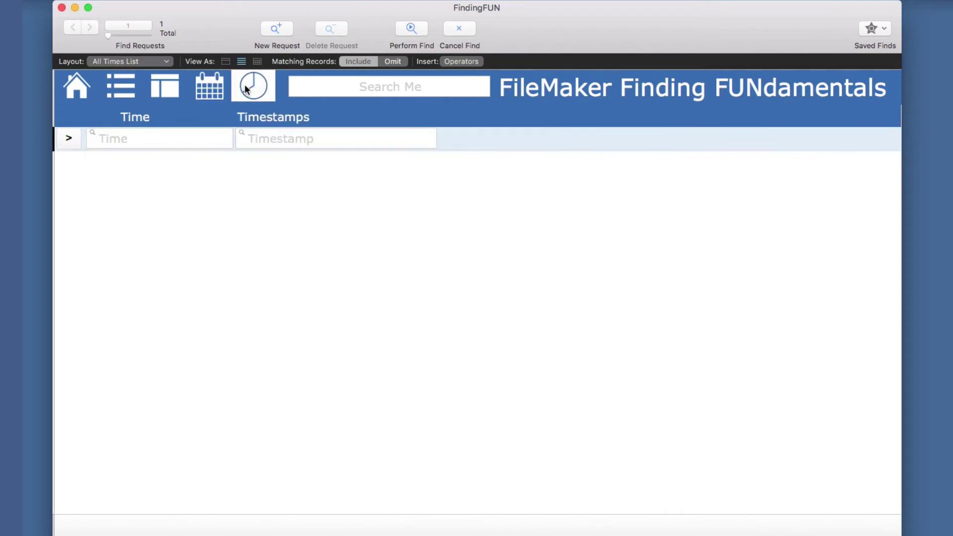
pyautogui.click(142, 140)
pyautogui.write('7..')
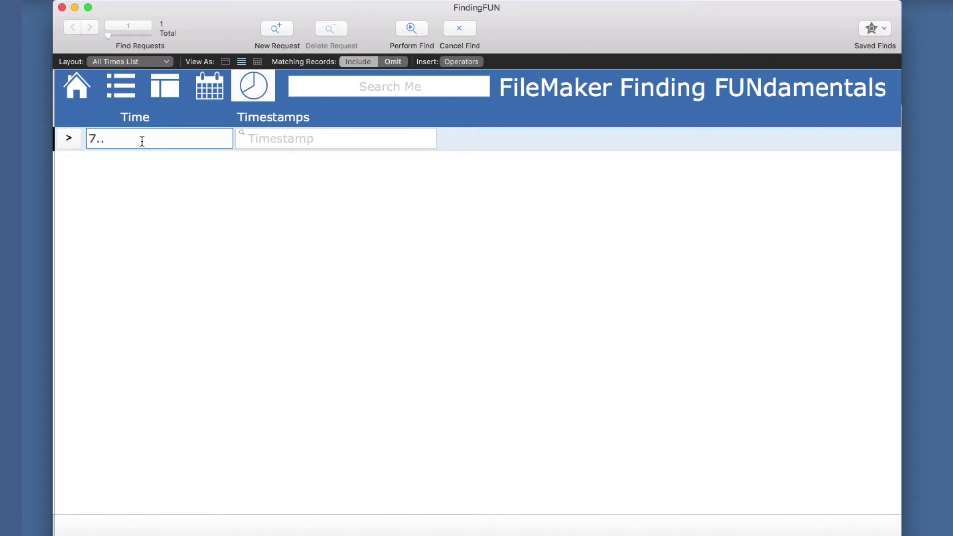
pyautogui.write('8')
pyautogui.press('Return')
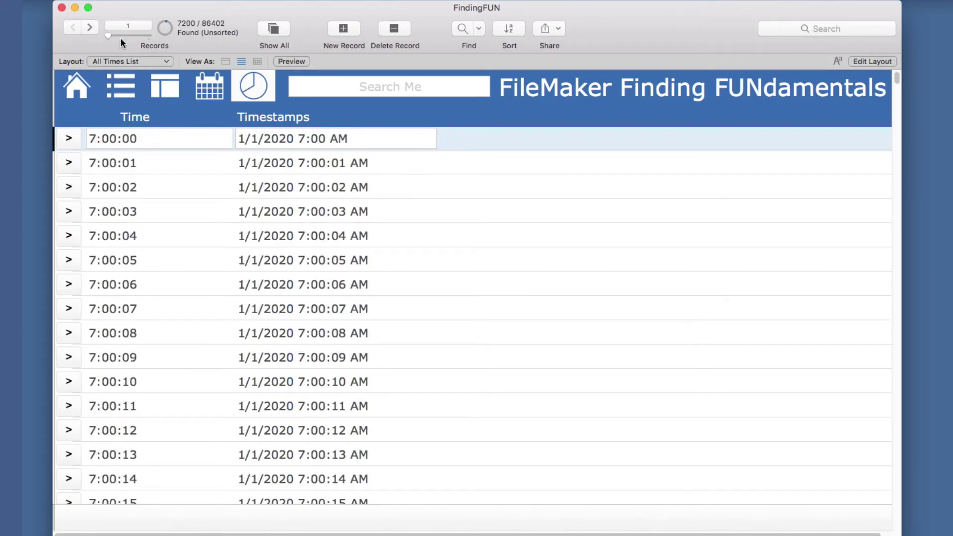
pyautogui.moveTo(108, 36); pyautogui.dragTo(156, 34)
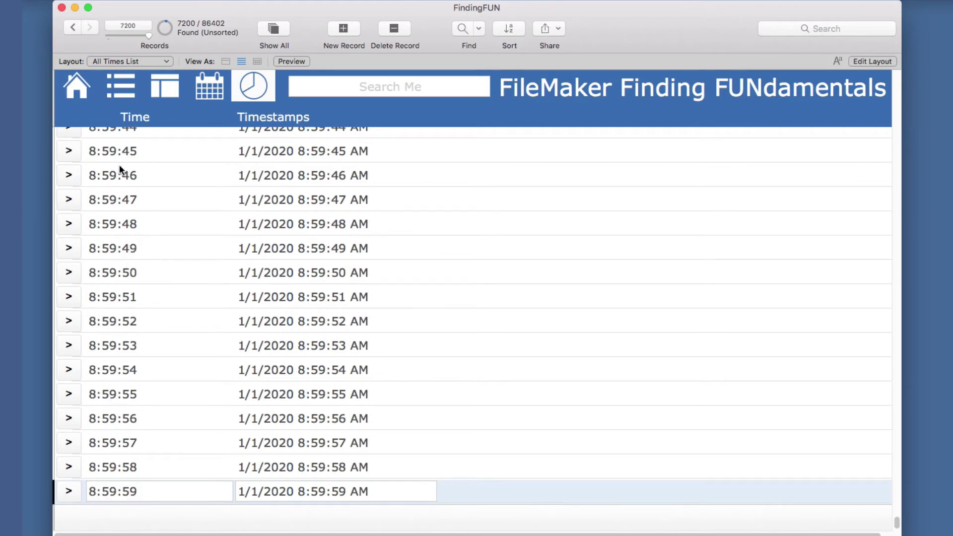
# Rerun the time find as 7:*:*...8:*:*, getting 7200 records, then show the Customer Form.
pyautogui.press('super+r')
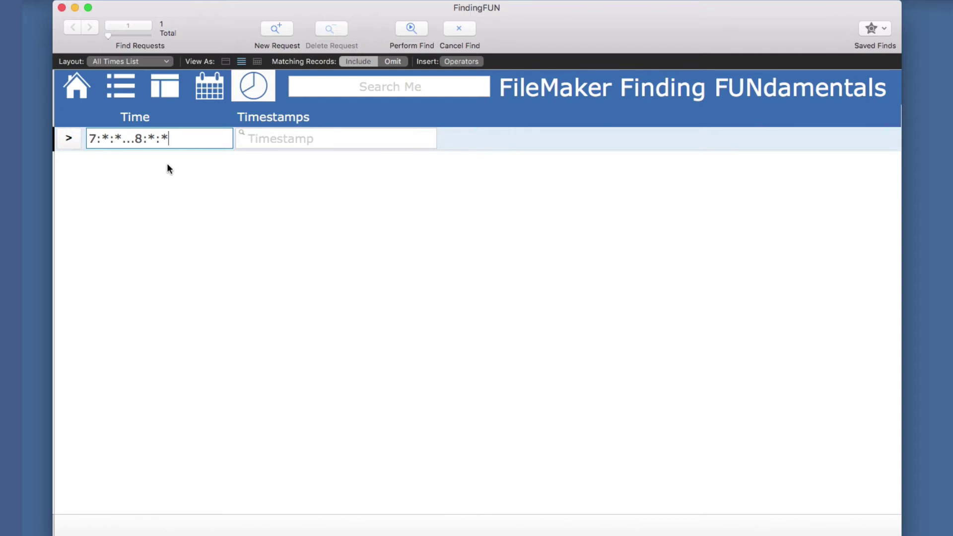
pyautogui.click(454, 29)
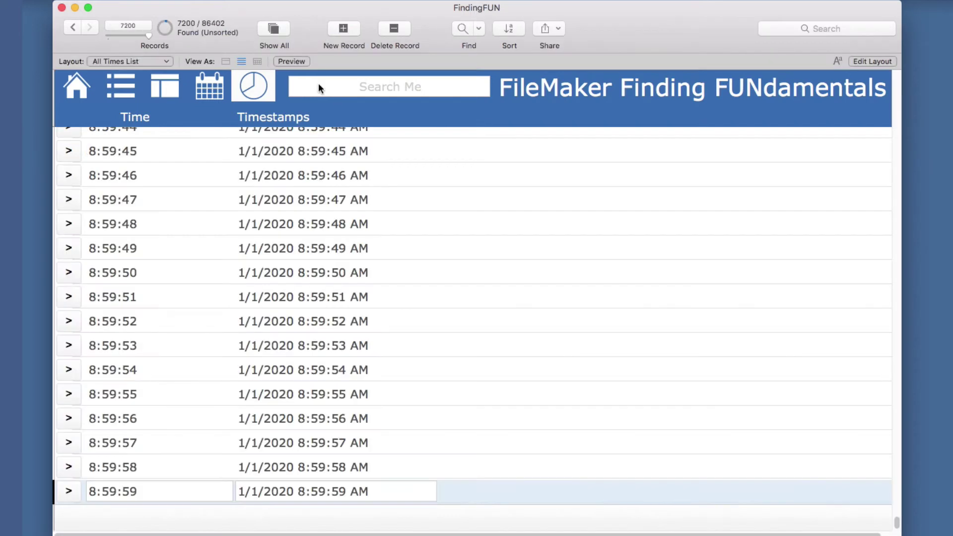
pyautogui.click(164, 94)
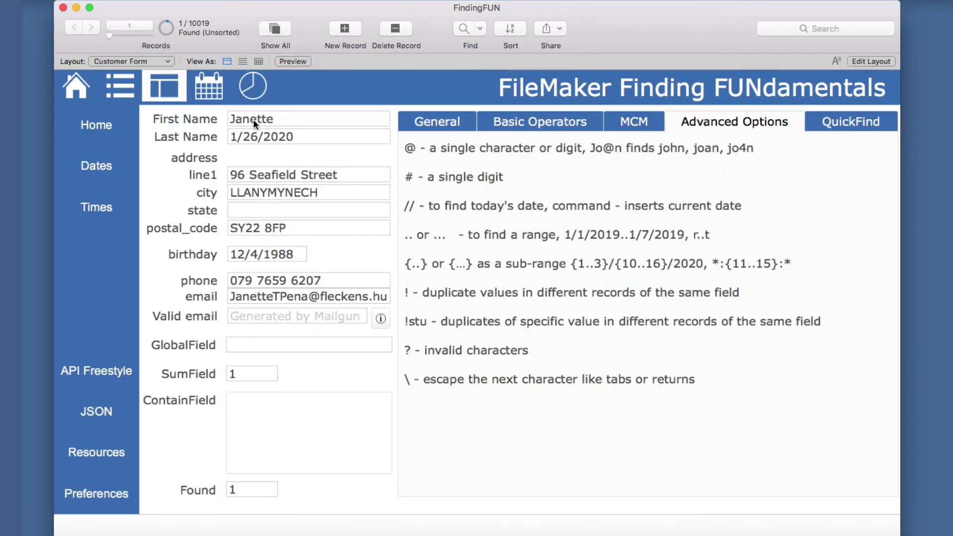
# Find first names r..t on the Customer List, sort by Name First, and view the 1304 records as forms.
pyautogui.click(120, 86)
pyautogui.press('super+f')
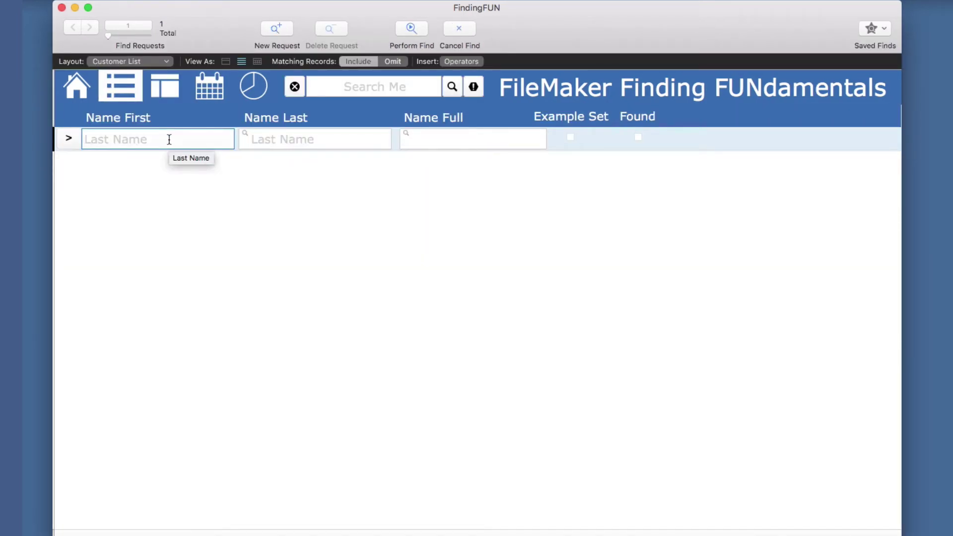
pyautogui.write('r..t')
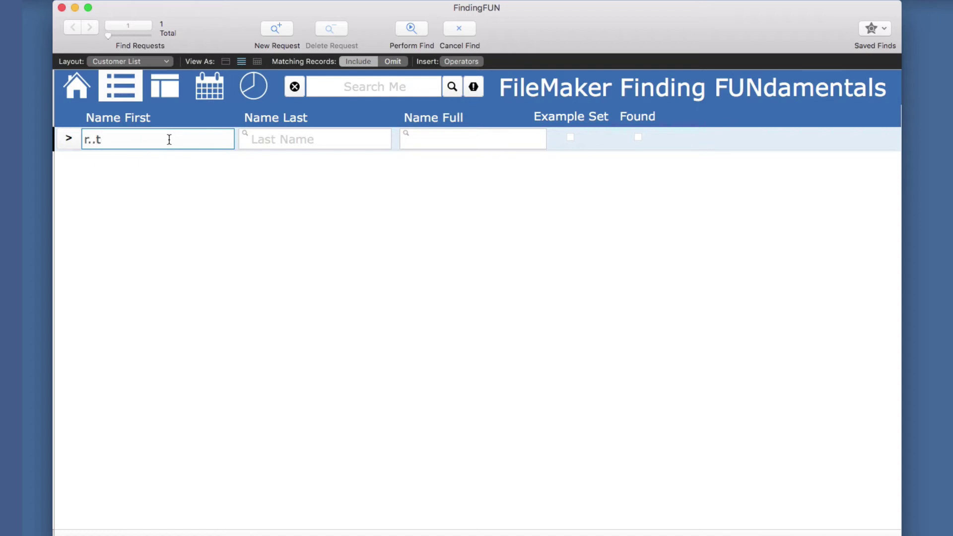
pyautogui.press('Return')
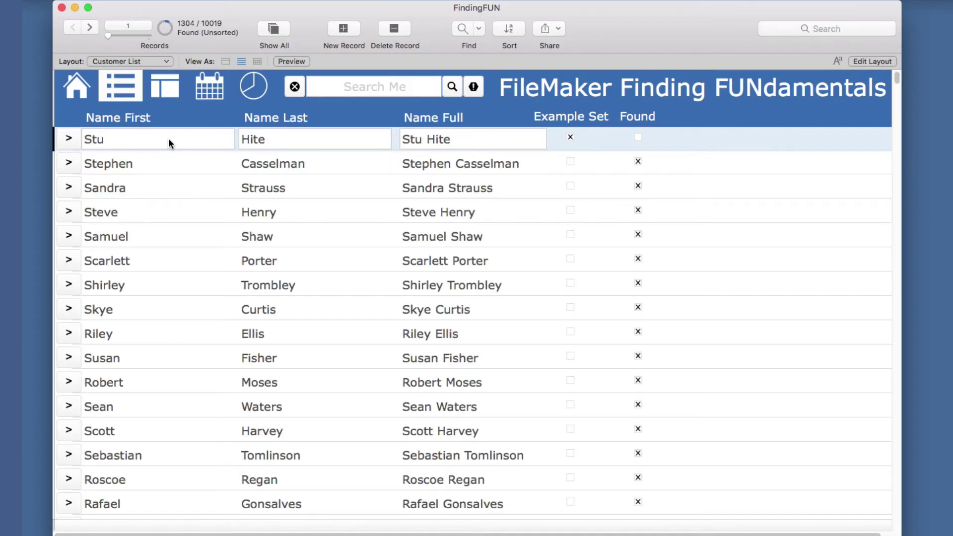
pyautogui.click(140, 120)
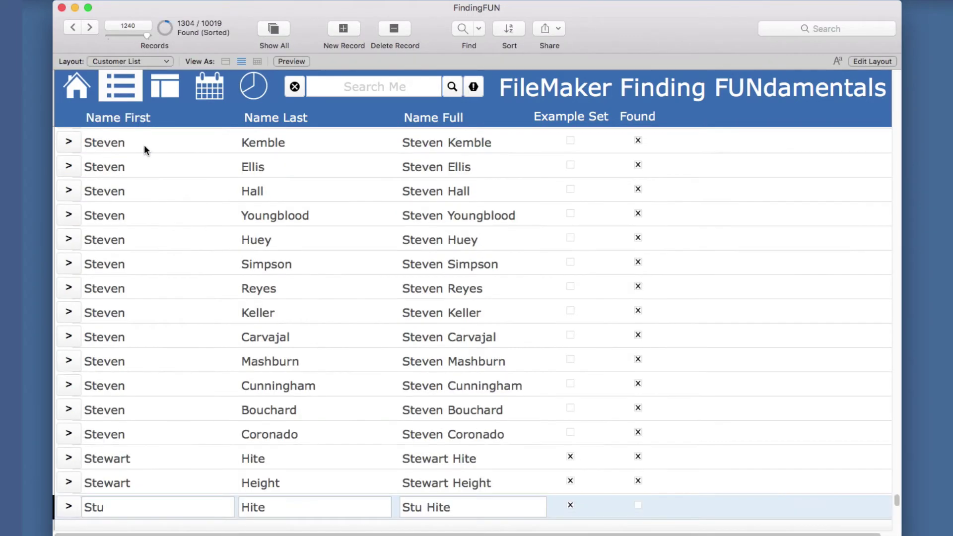
pyautogui.moveTo(147, 36); pyautogui.dragTo(103, 38)
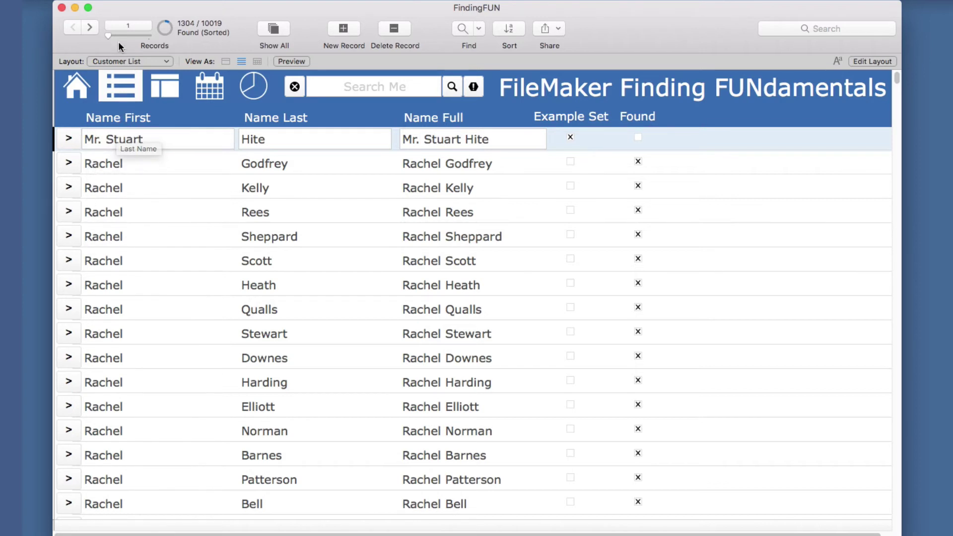
pyautogui.moveTo(108, 35); pyautogui.dragTo(150, 35)
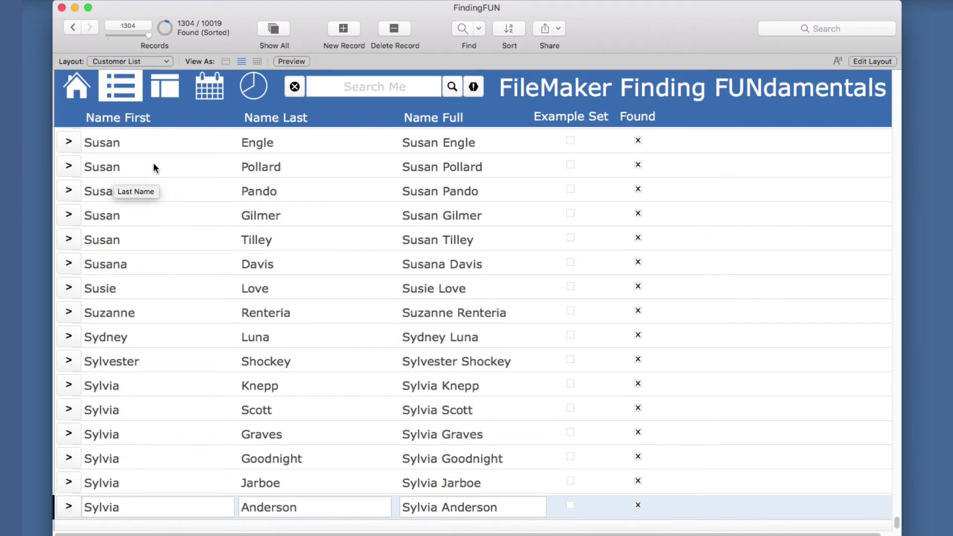
pyautogui.click(160, 86)
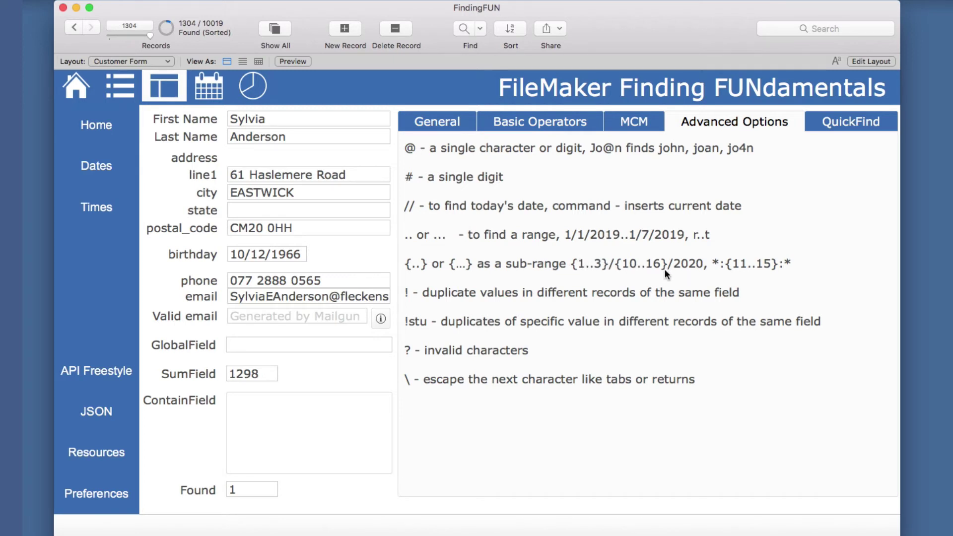
# Run the {1..3}/{5..10}/* find in the All Dates List, scroll the matches, then return to the Customer Form.
pyautogui.click(198, 88)
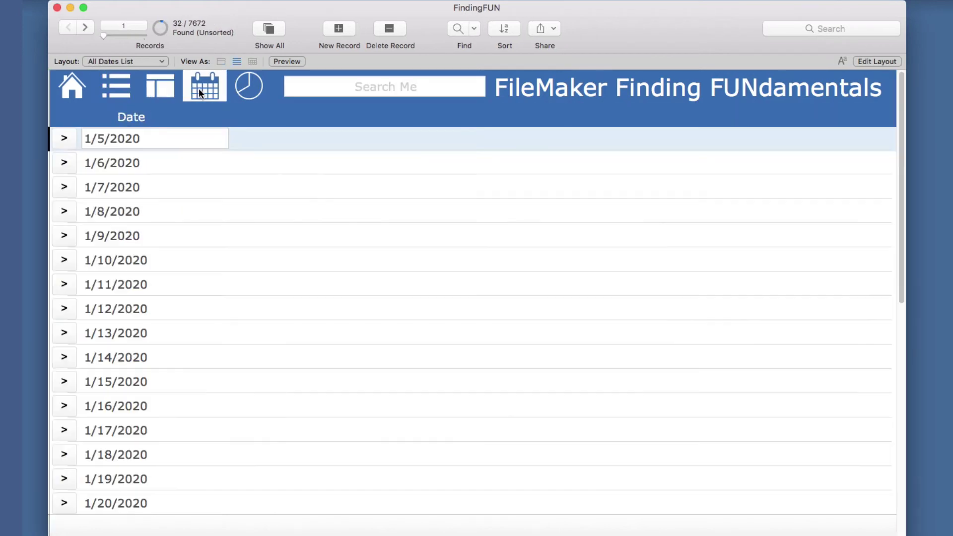
pyautogui.click(452, 29)
pyautogui.write('{1..')
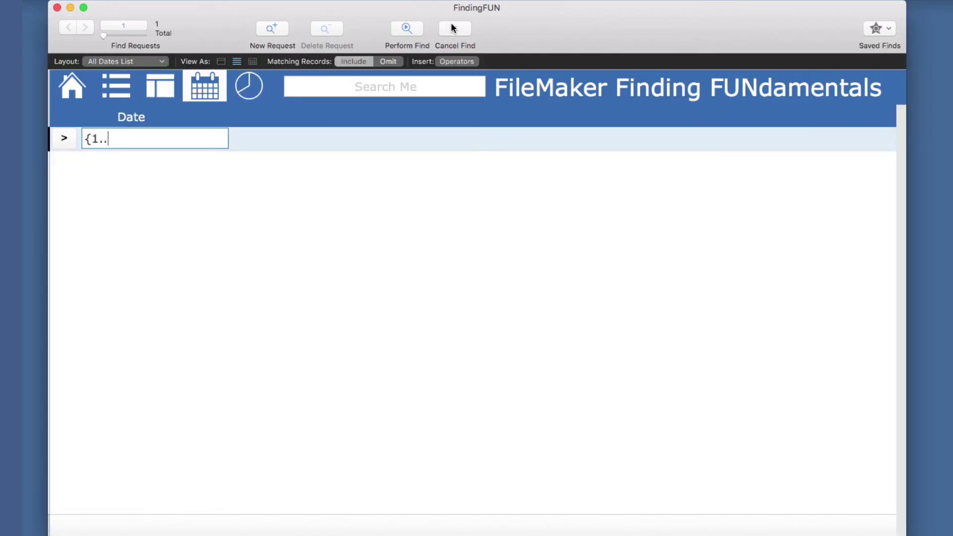
pyautogui.write('3}/{5..10}/*')
pyautogui.press('Return')
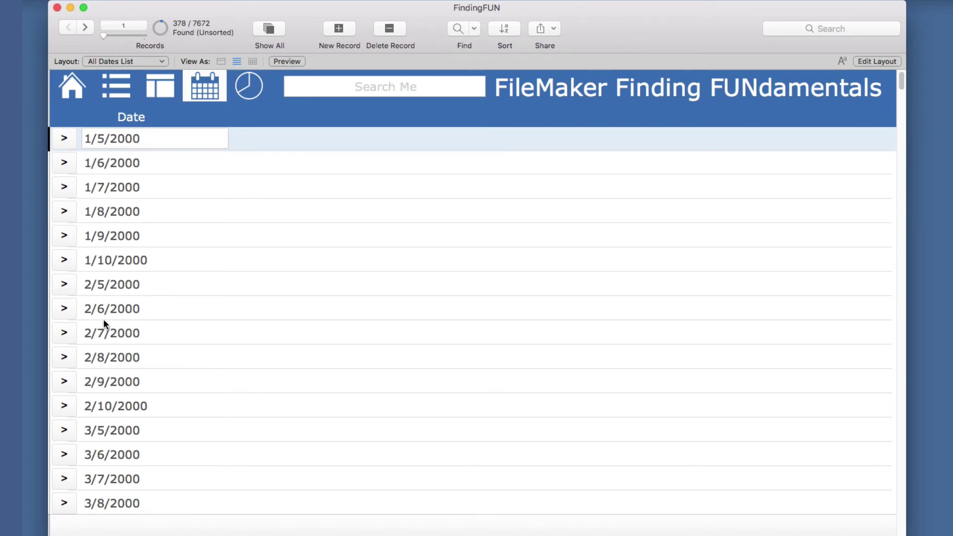
pyautogui.scroll(-5, 104, 323)
pyautogui.scroll(-5, 103, 309)
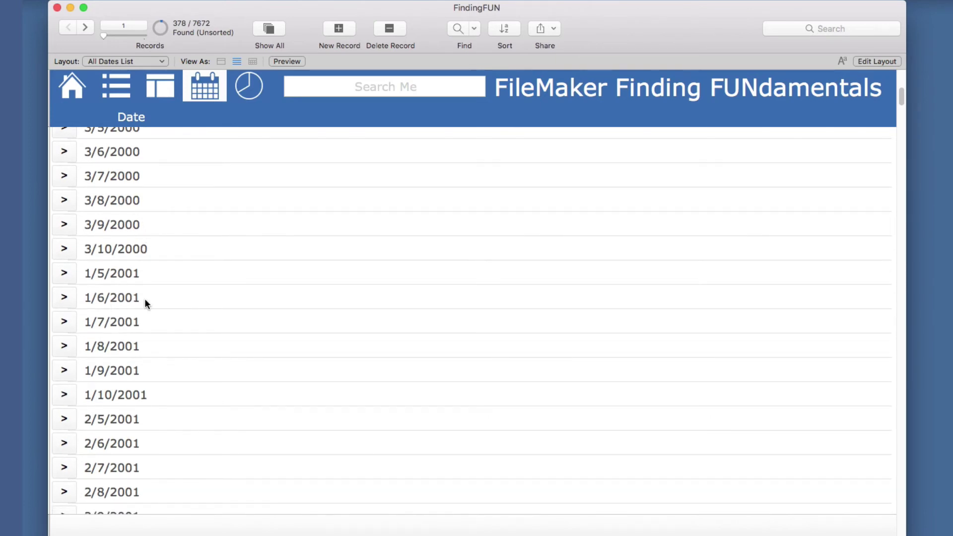
pyautogui.scroll(-12, 145, 299)
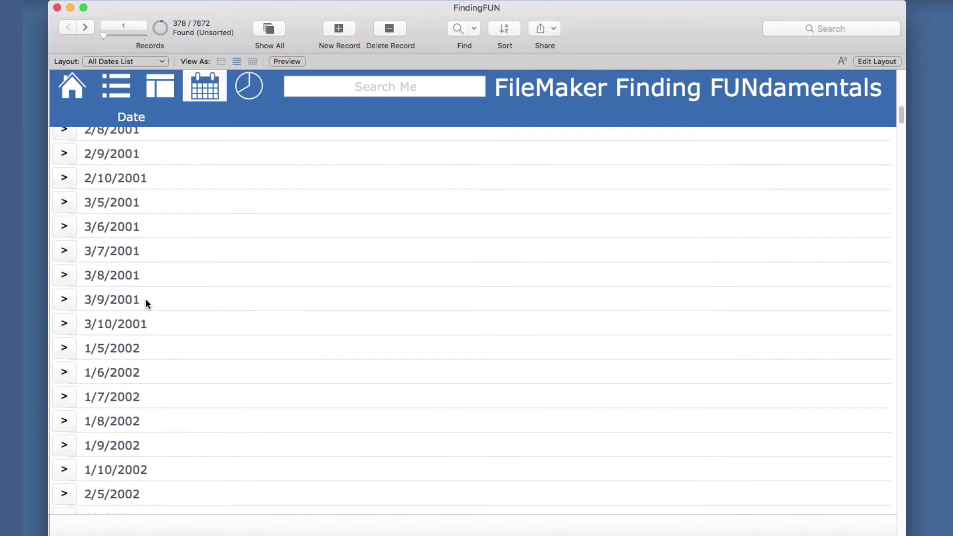
pyautogui.scroll(-6, 145, 298)
pyautogui.scroll(-5, 145, 299)
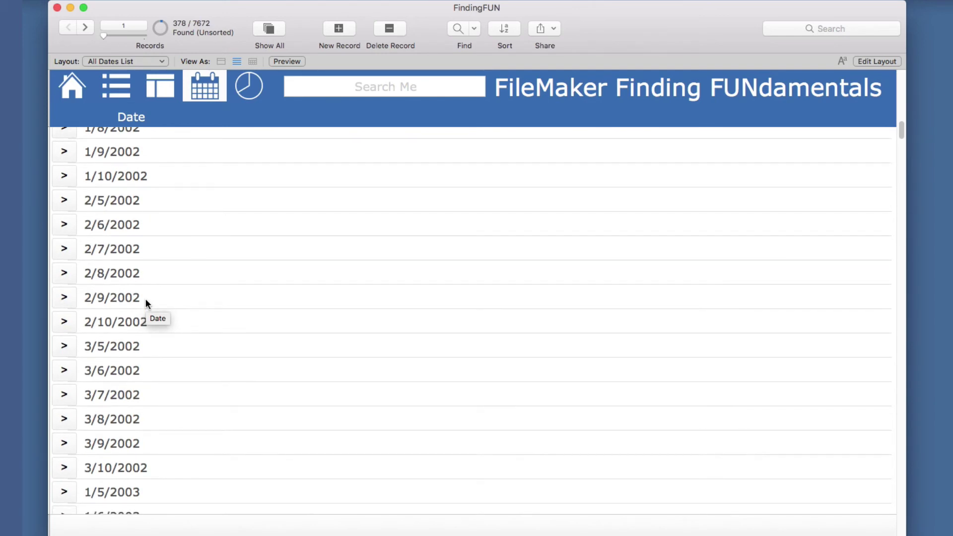
pyautogui.scroll(15, 143, 285)
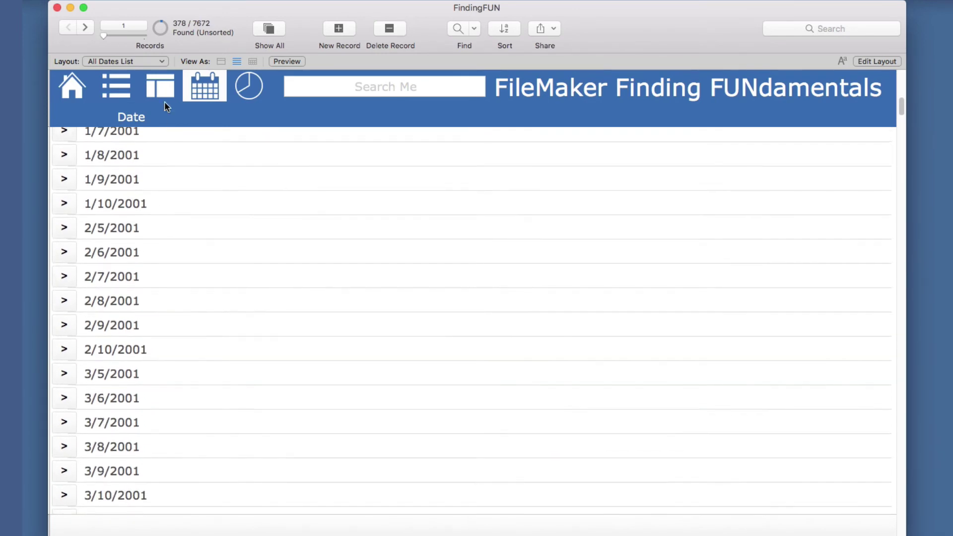
pyautogui.click(159, 80)
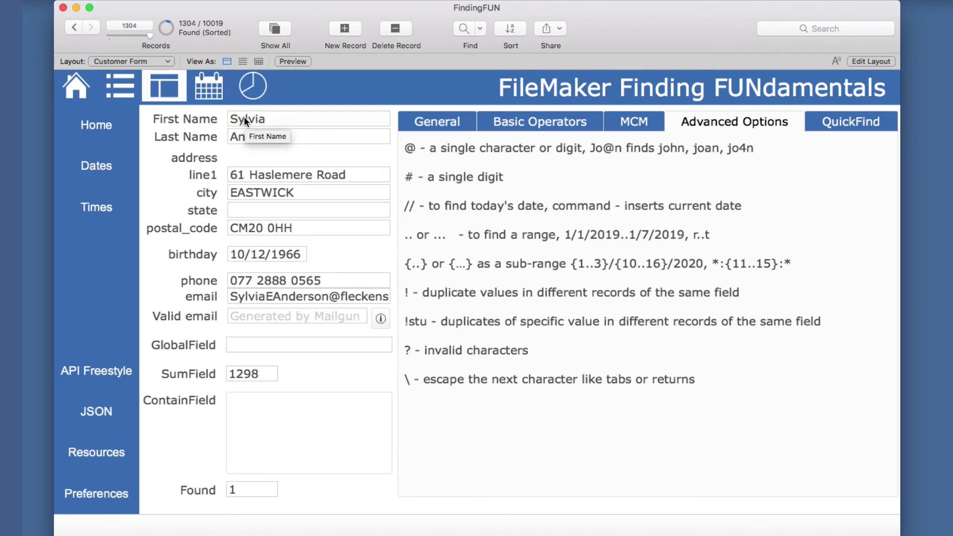
# Find all records with duplicate first names using the ! operator in First Name.
pyautogui.press('super+f')
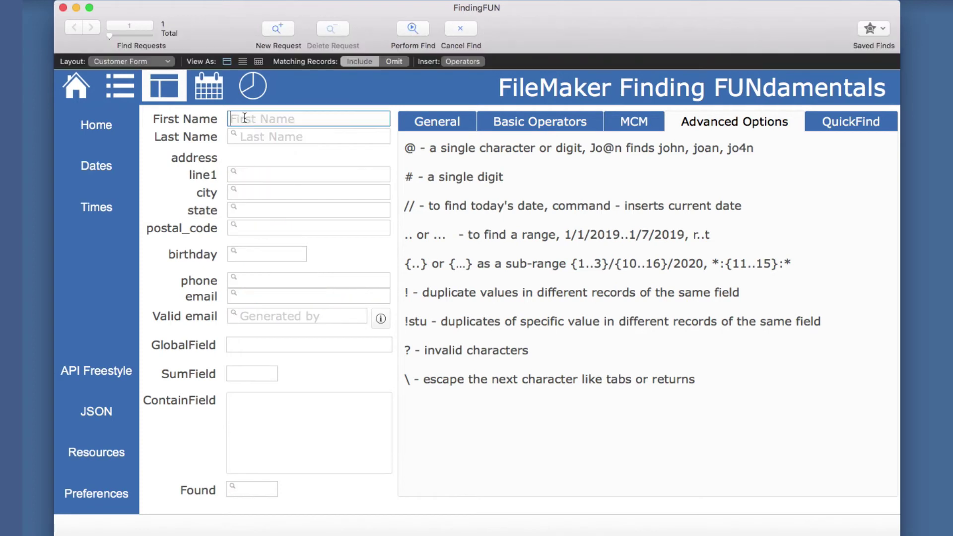
pyautogui.write('!')
pyautogui.press('Return')
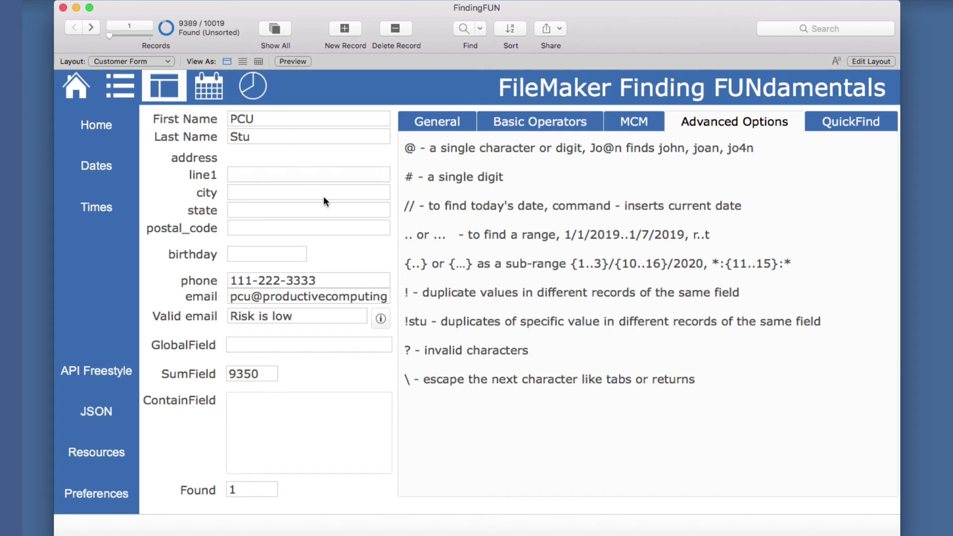
# List the 9389 duplicate-name records sorted by first name and start a new find request.
pyautogui.click(125, 86)
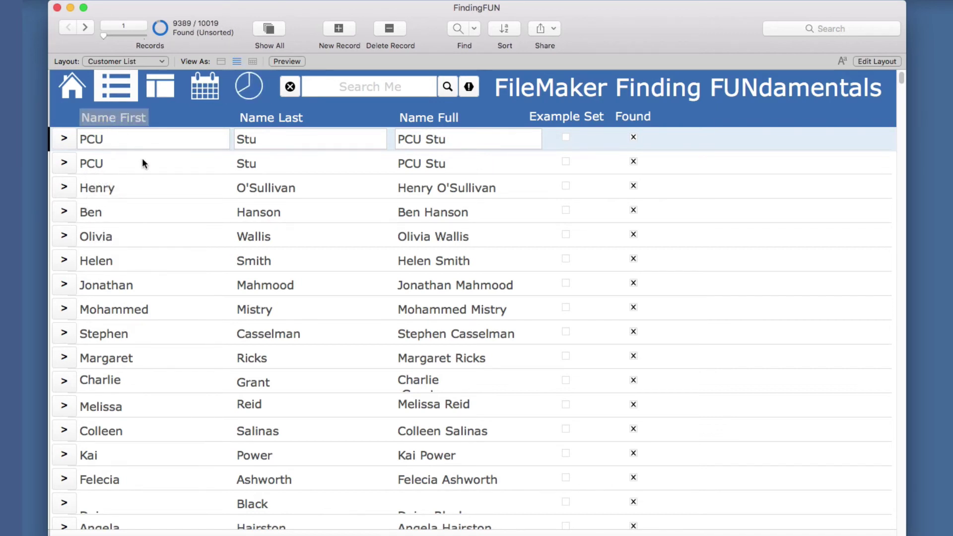
pyautogui.click(113, 118)
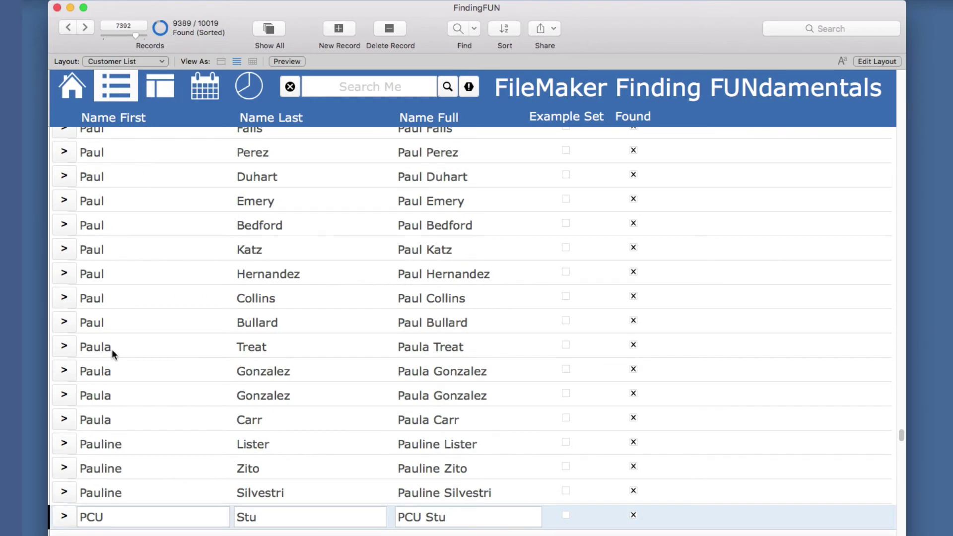
pyautogui.scroll(-2, 112, 351)
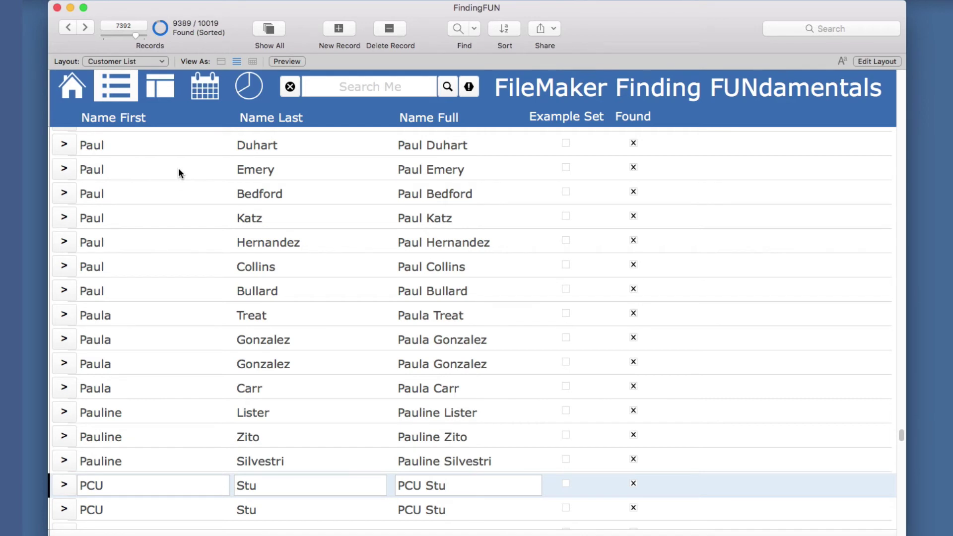
pyautogui.press('super+f')
# Constrain the found set to records that also have a duplicate last name (! in Name Last).
pyautogui.click(263, 138)
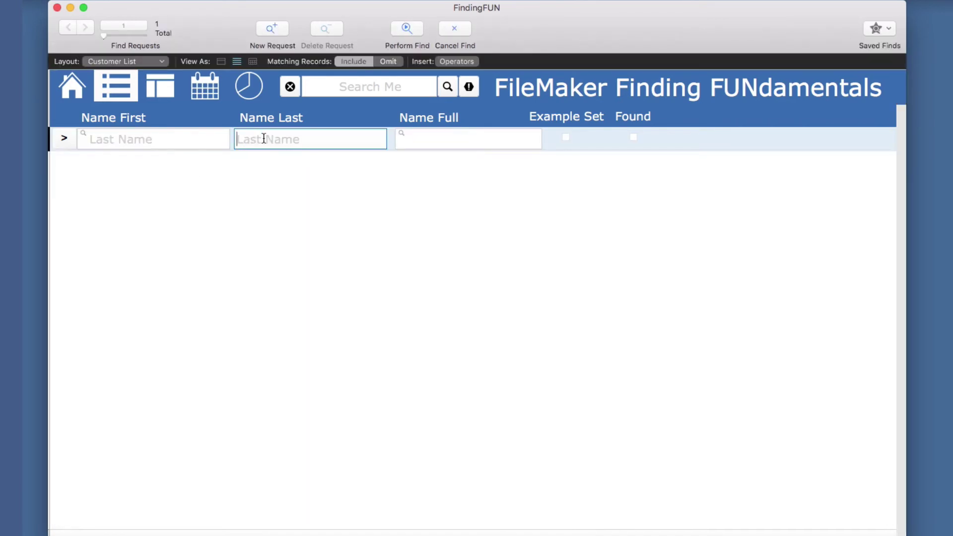
pyautogui.write('!')
pyautogui.click(347, 3)
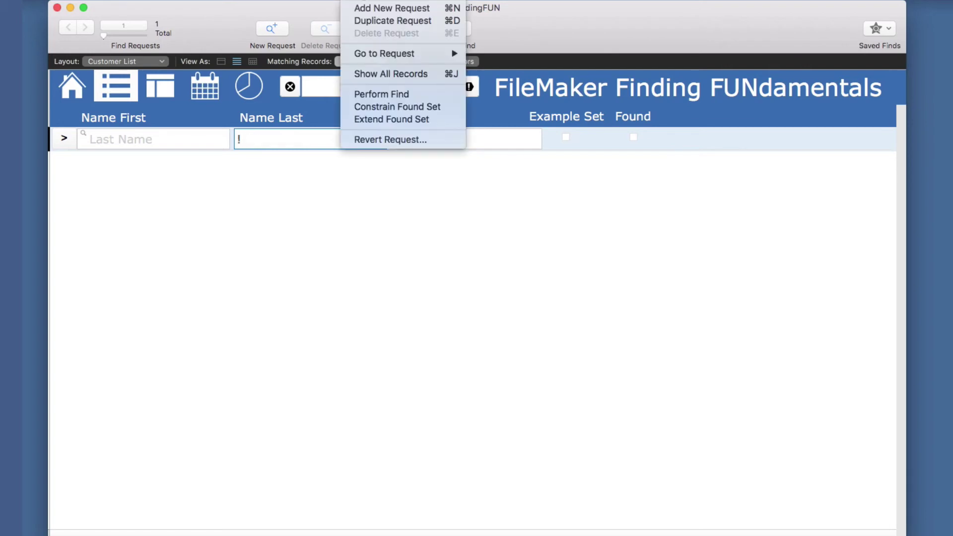
pyautogui.click(384, 108)
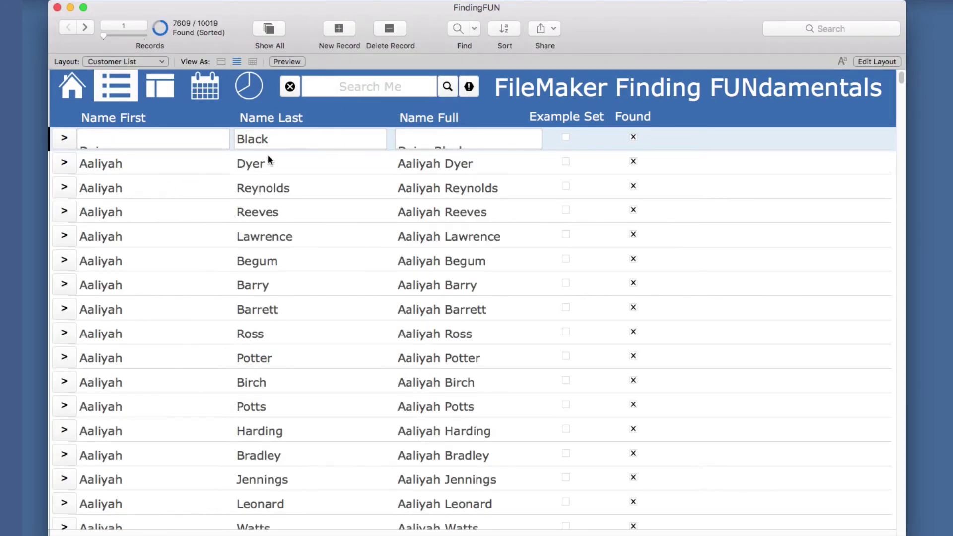
# Sort the 7609 remaining records by last name and then by first name.
pyautogui.click(264, 120)
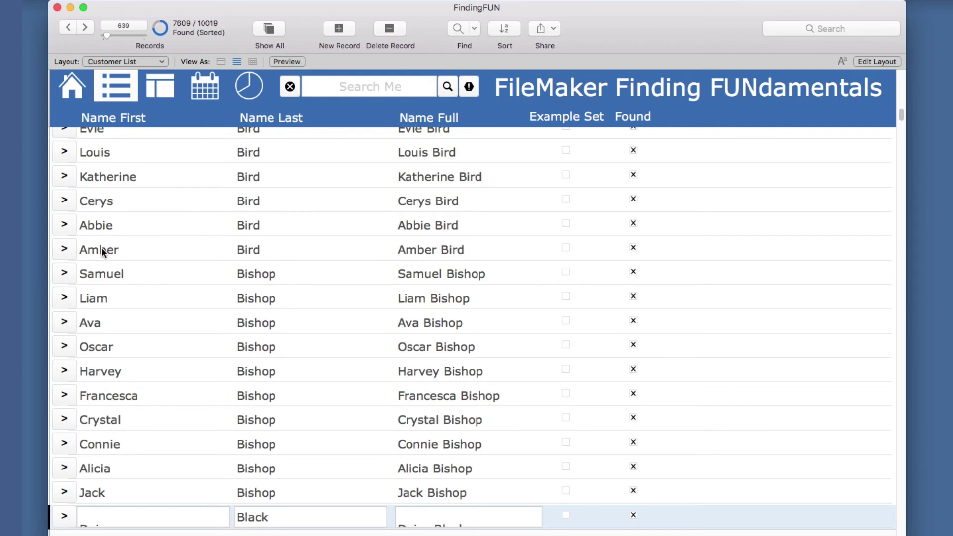
pyautogui.click(123, 119)
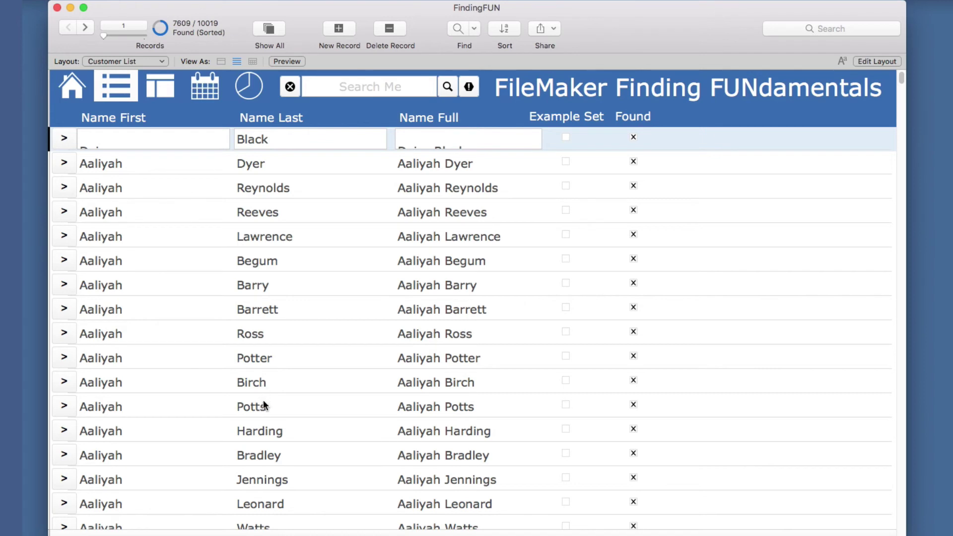
pyautogui.scroll(-3, 263, 401)
pyautogui.scroll(3, 263, 399)
# Find records with duplicate full names by entering ! in Name Full.
pyautogui.press('super+f')
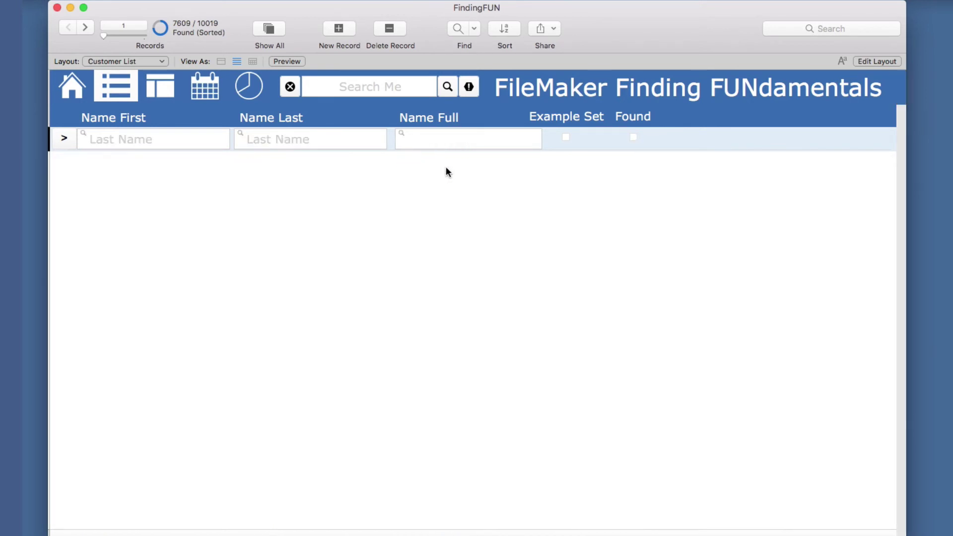
pyautogui.click(442, 141)
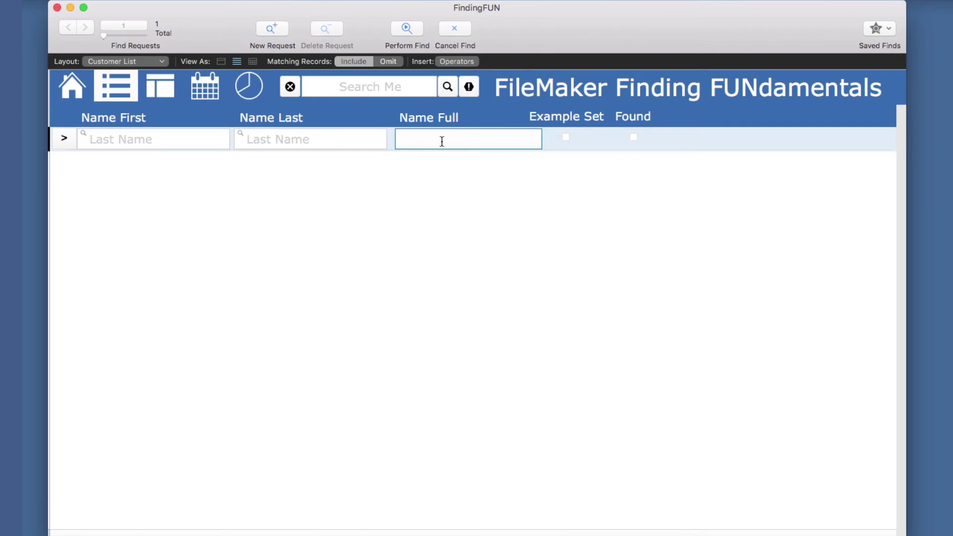
pyautogui.write('!')
pyautogui.press('Return')
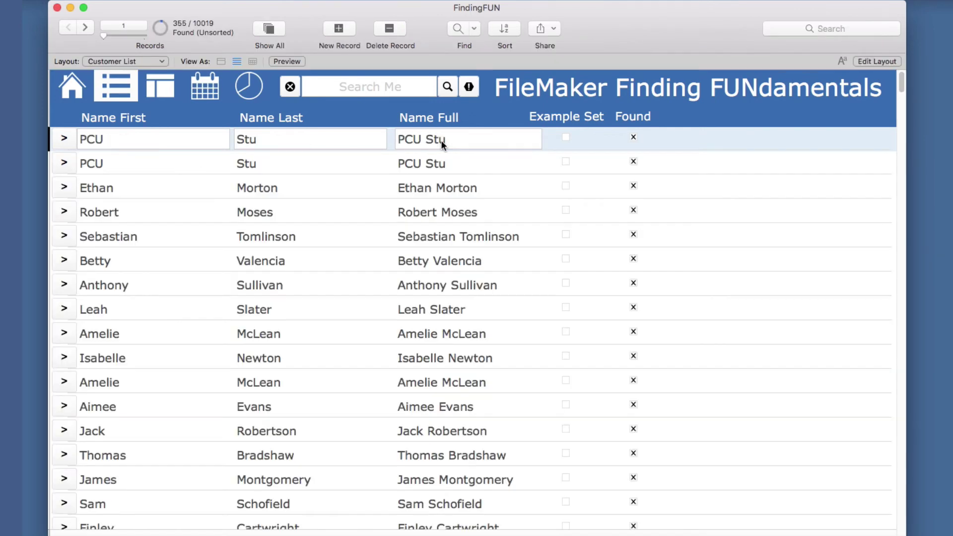
# Sort the 355 duplicates by first name and switch to the Customer Form view.
pyautogui.click(136, 120)
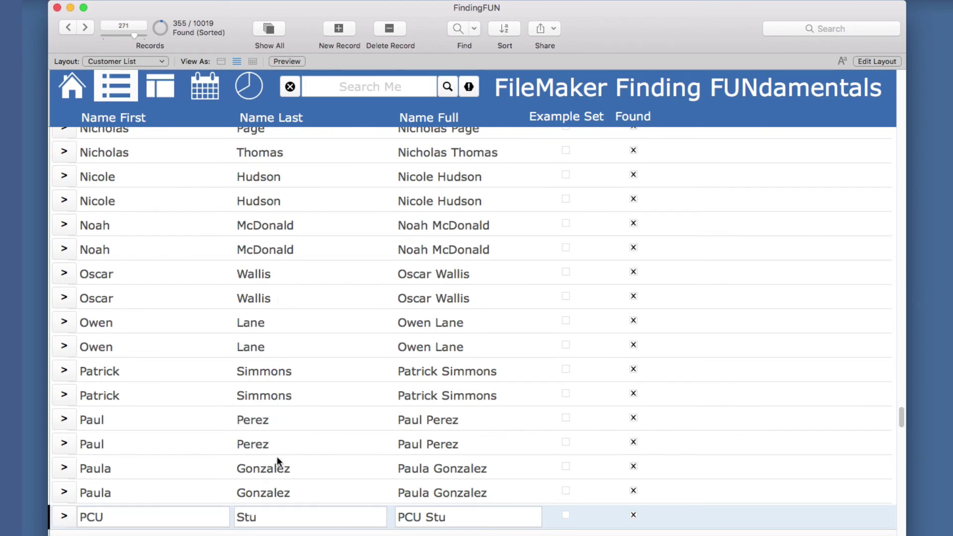
pyautogui.scroll(-2, 263, 198)
pyautogui.scroll(5, 262, 200)
pyautogui.scroll(3, 262, 200)
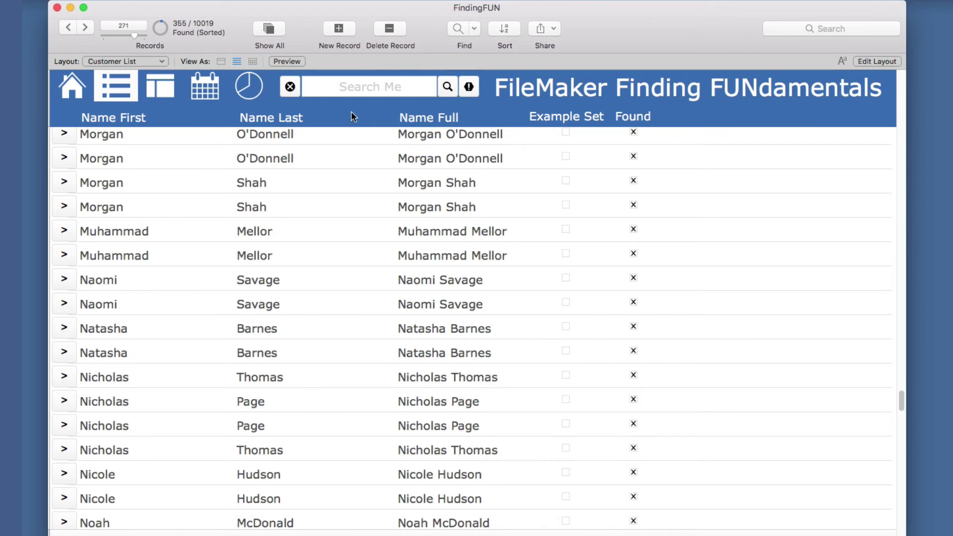
pyautogui.click(168, 91)
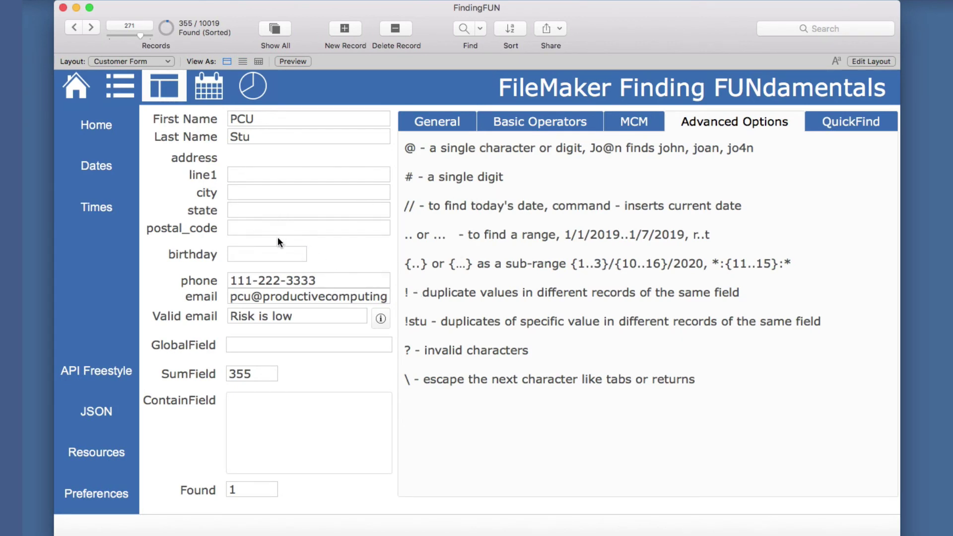
# Enter ! in the birthday field to find the 3324 customers sharing a birthday.
pyautogui.press('super+f')
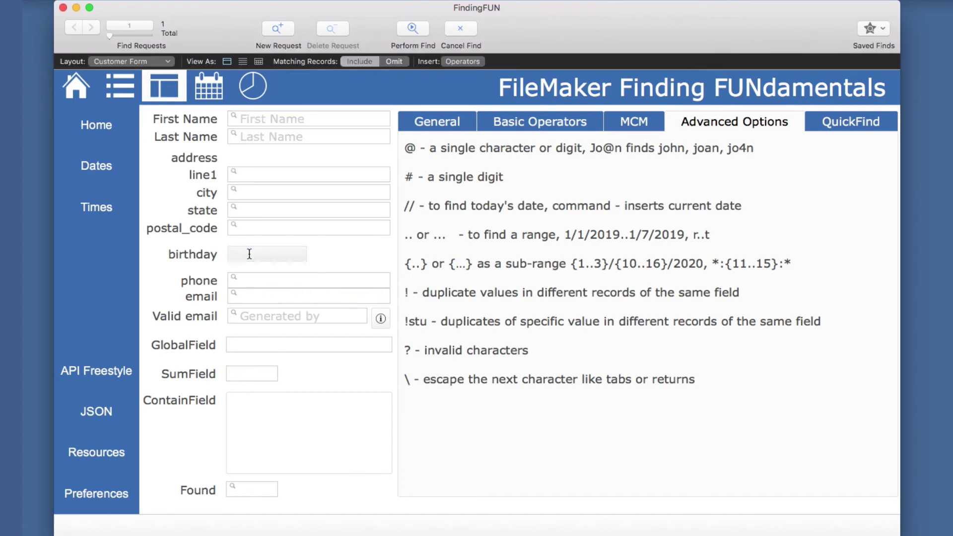
pyautogui.click(249, 254)
pyautogui.write('!')
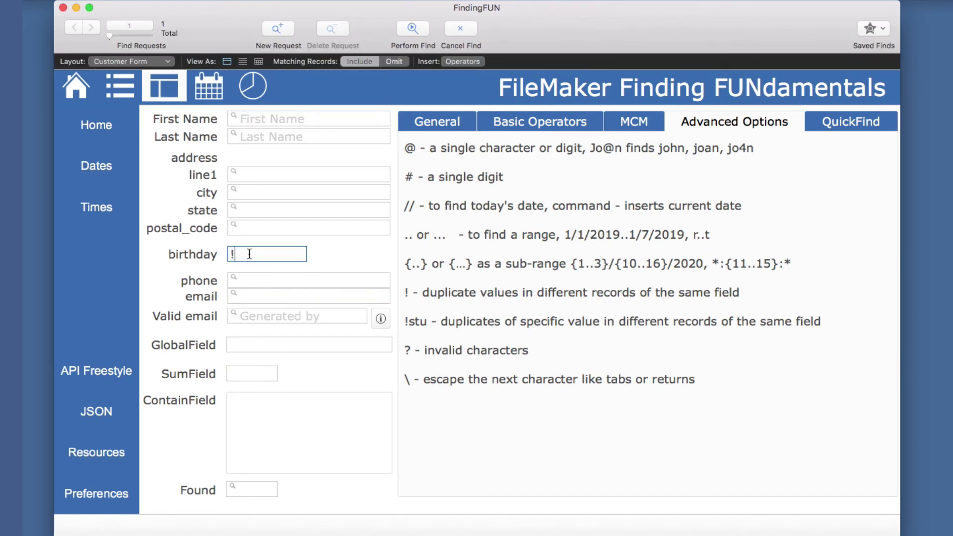
pyautogui.press('Return')
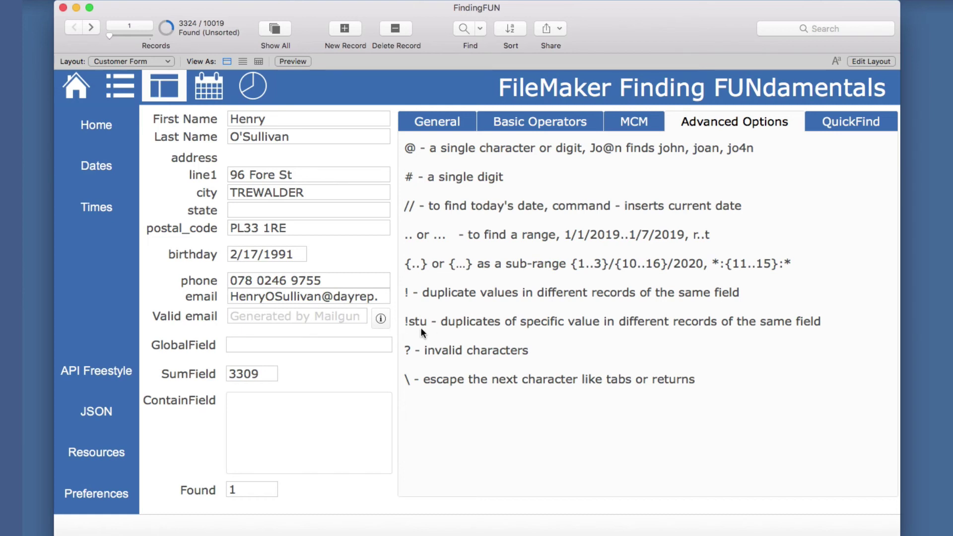
# Switch to the customer list view and dismiss the typing warning.
pyautogui.click(126, 85)
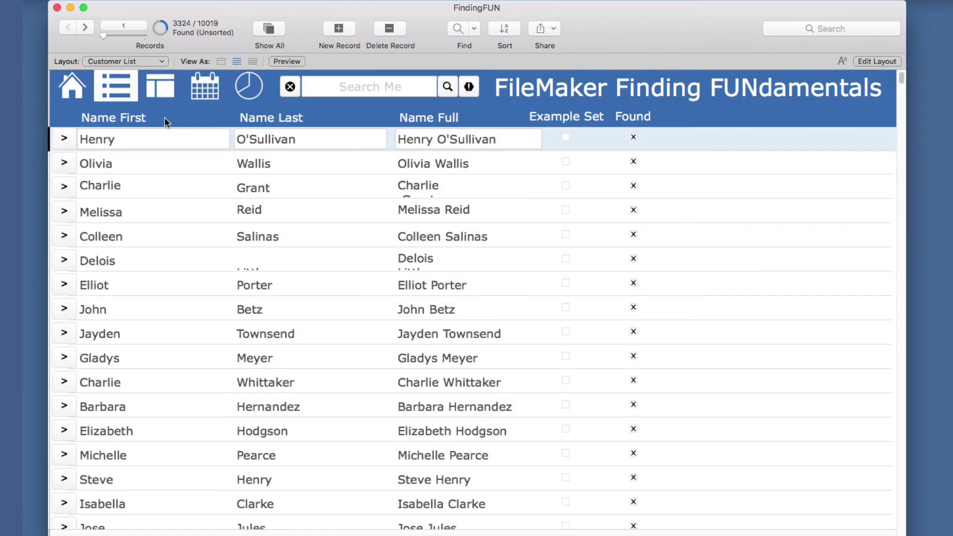
pyautogui.press('a')
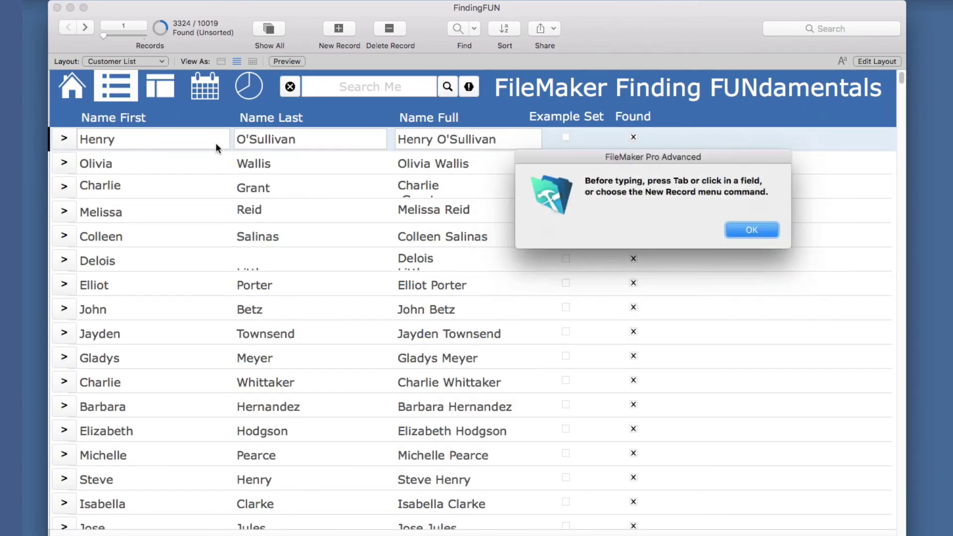
pyautogui.click(742, 230)
# Find duplicates of stu with !stu in Name First and show the 4 records in form view.
pyautogui.press('super+f')
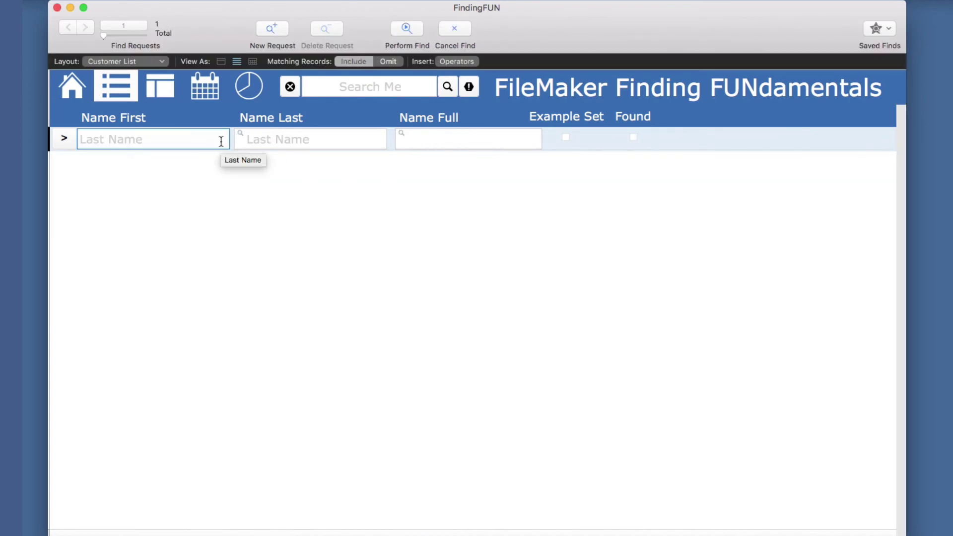
pyautogui.write('!stu')
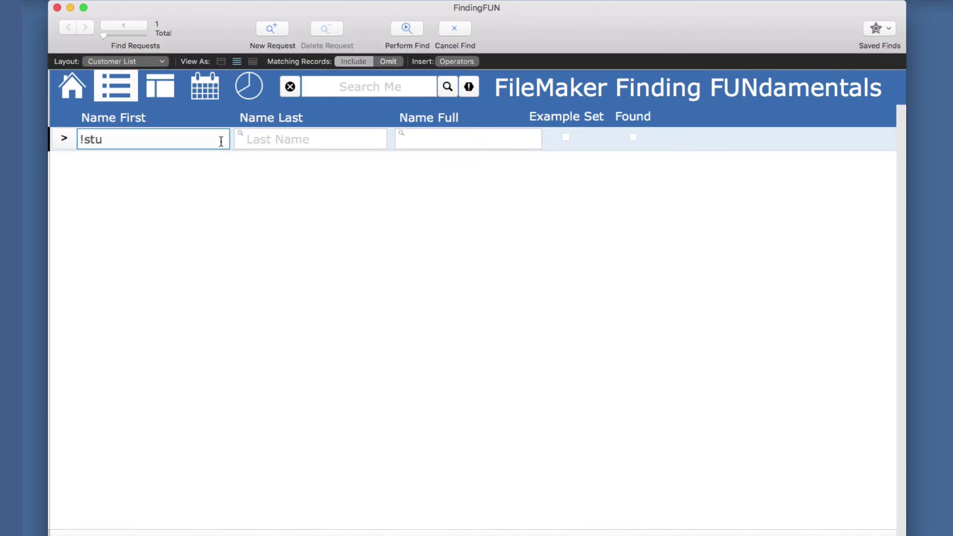
pyautogui.press('Return')
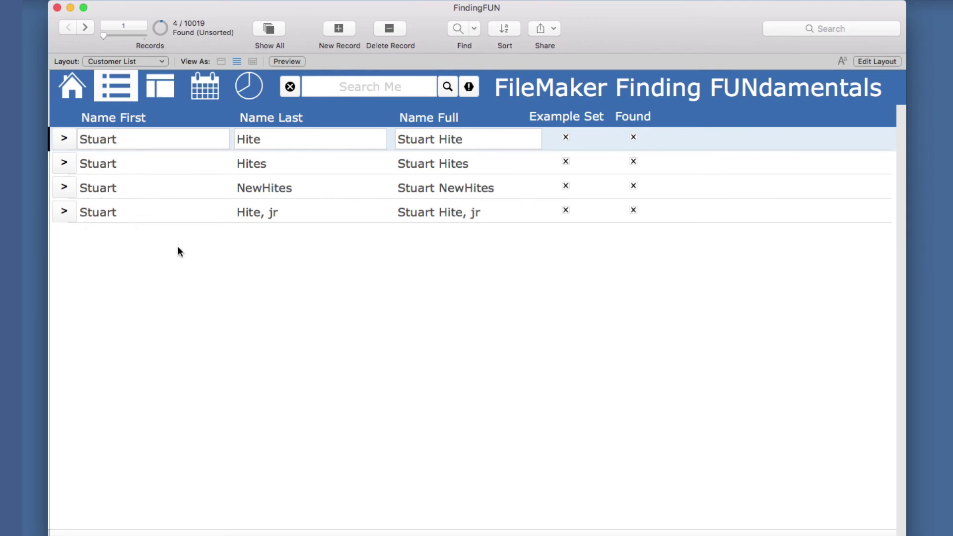
pyautogui.click(160, 88)
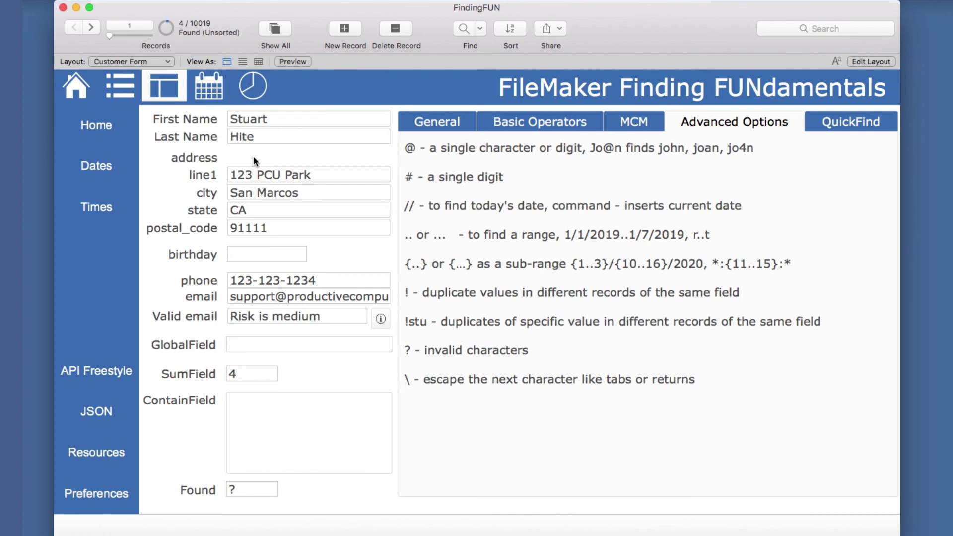
# Try a ? find on First Name, cancel the no-match alert, and edit the Found field value.
pyautogui.press('super+f')
pyautogui.write('?')
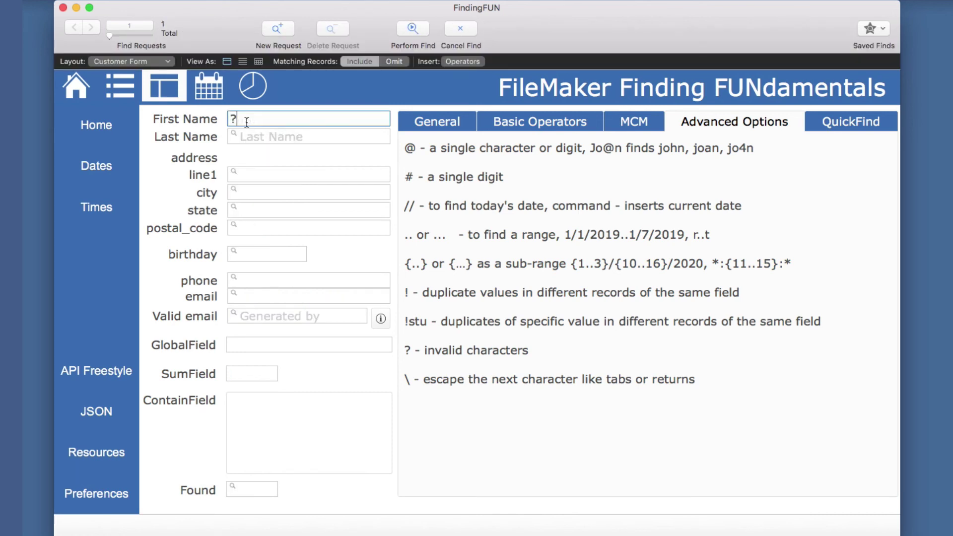
pyautogui.press('Return')
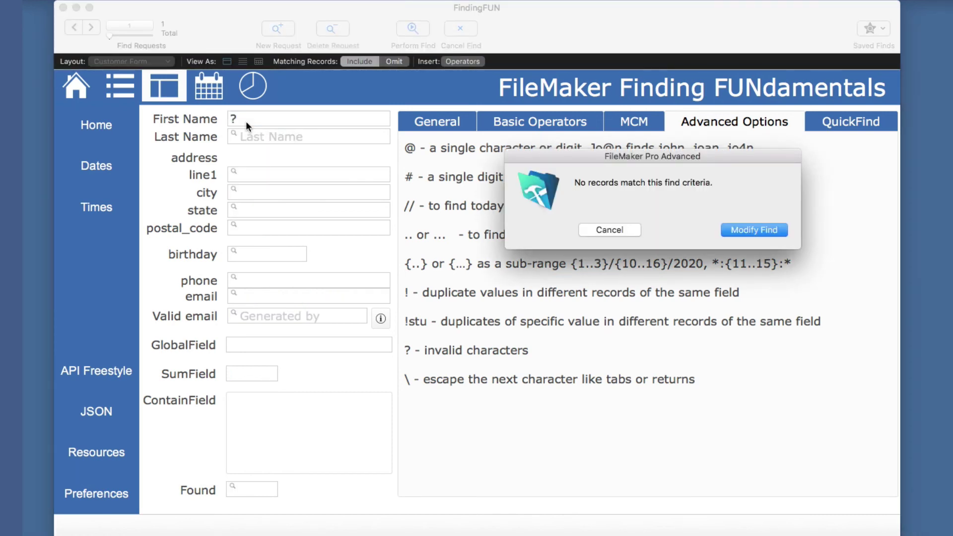
pyautogui.press('Escape')
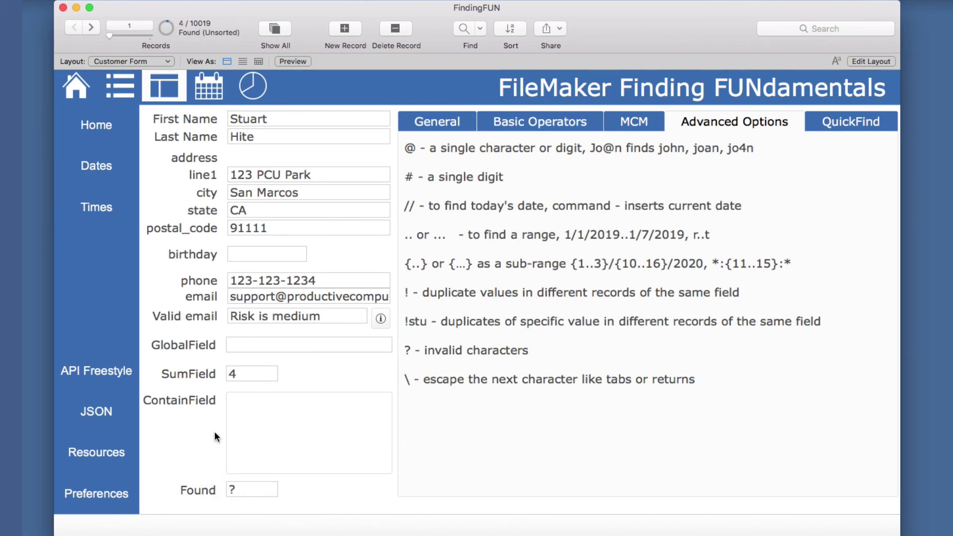
pyautogui.click(258, 489)
pyautogui.click(201, 457)
# Find ? in the Found field to isolate the 1 invalid record, then open Manage Database.
pyautogui.press('super+f')
pyautogui.click(250, 491)
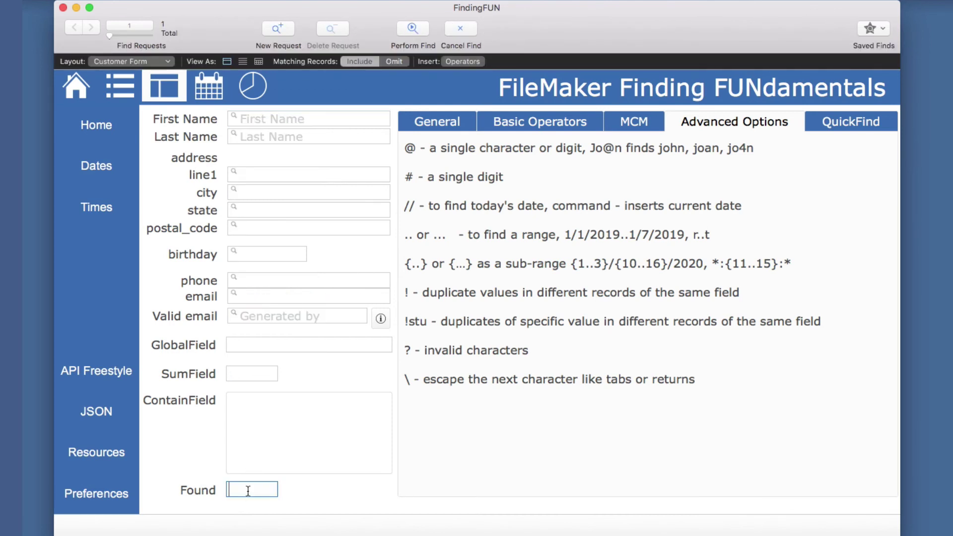
pyautogui.write('?')
pyautogui.press('Return')
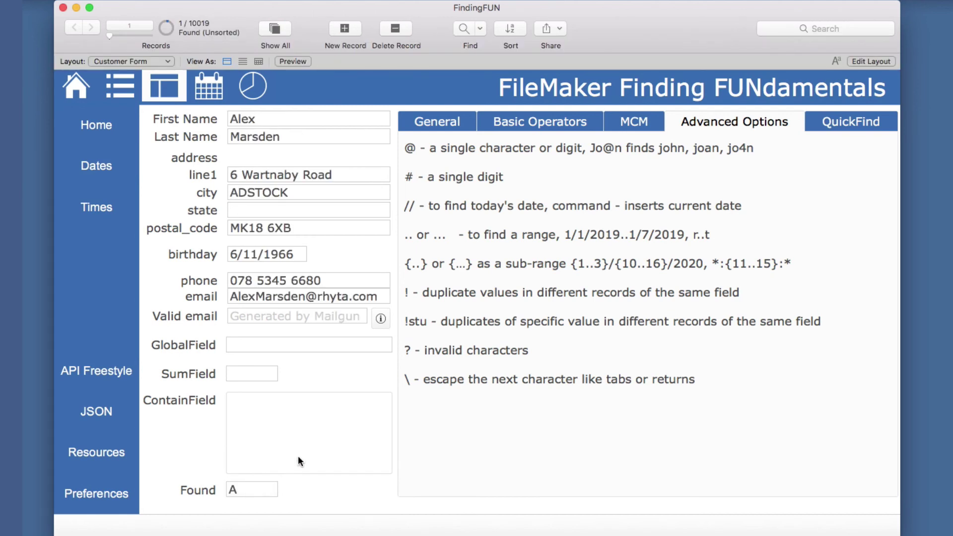
pyautogui.click(264, 489)
pyautogui.press('super+shift+d')
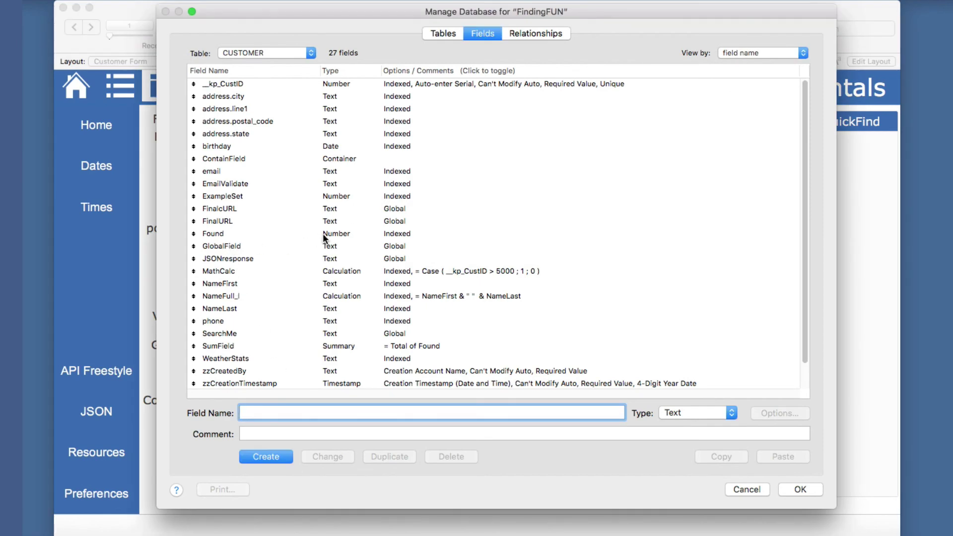
# Inspect the Found field's definition and Validation options, then cancel out of Manage Database.
pyautogui.click(329, 236)
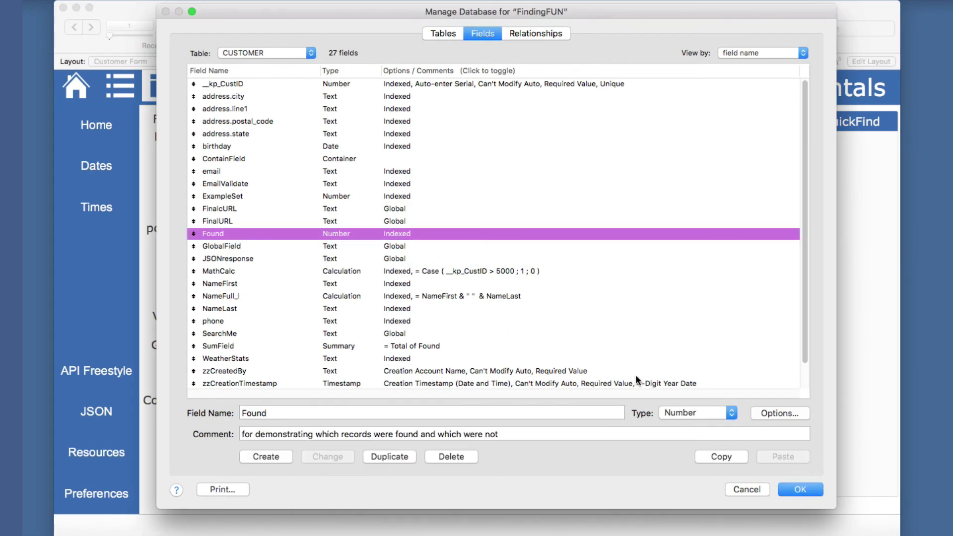
pyautogui.click(745, 490)
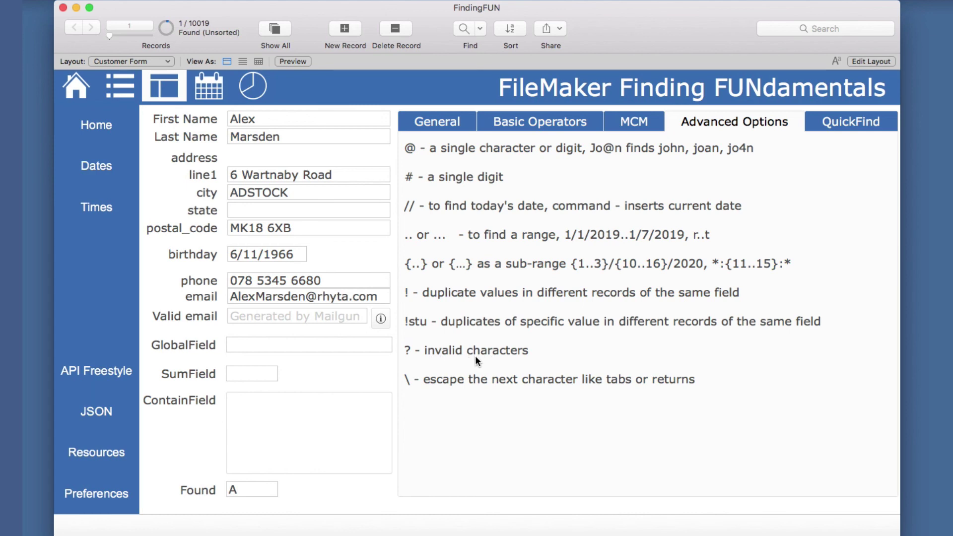
pyautogui.press('super+shift+d')
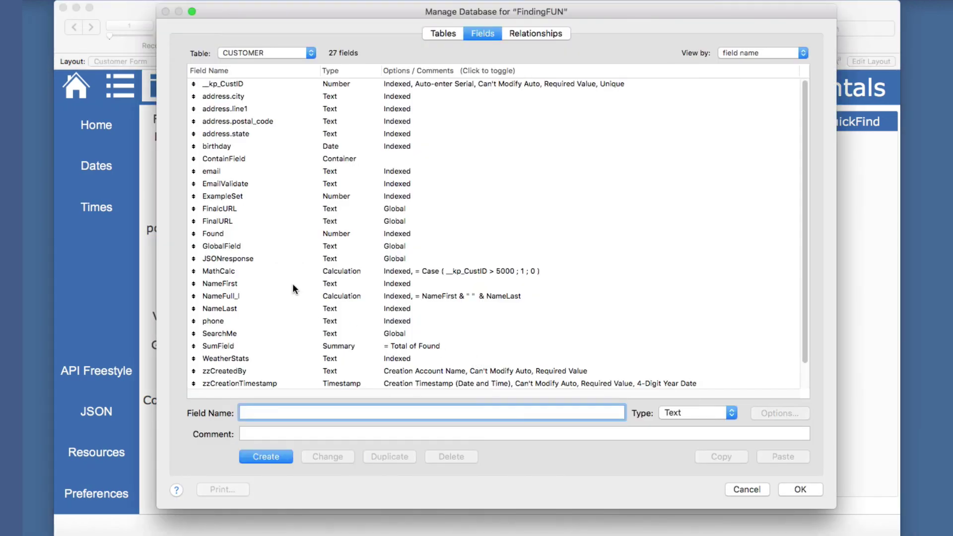
pyautogui.doubleClick(240, 233)
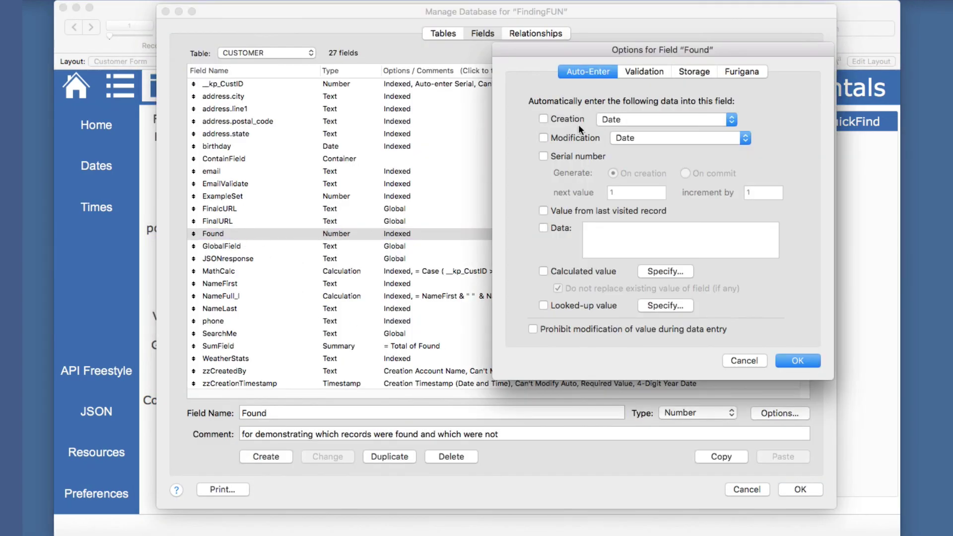
pyautogui.click(643, 73)
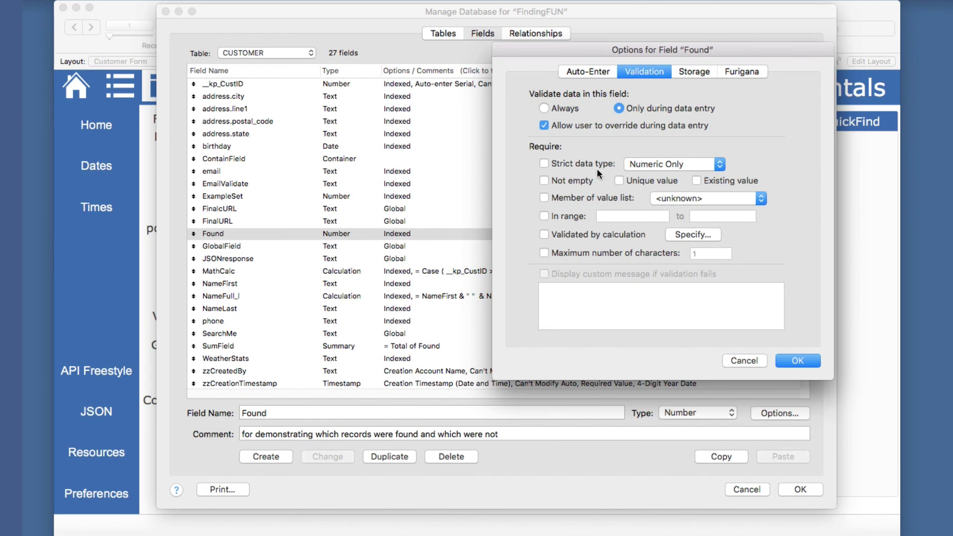
pyautogui.click(724, 359)
pyautogui.click(740, 493)
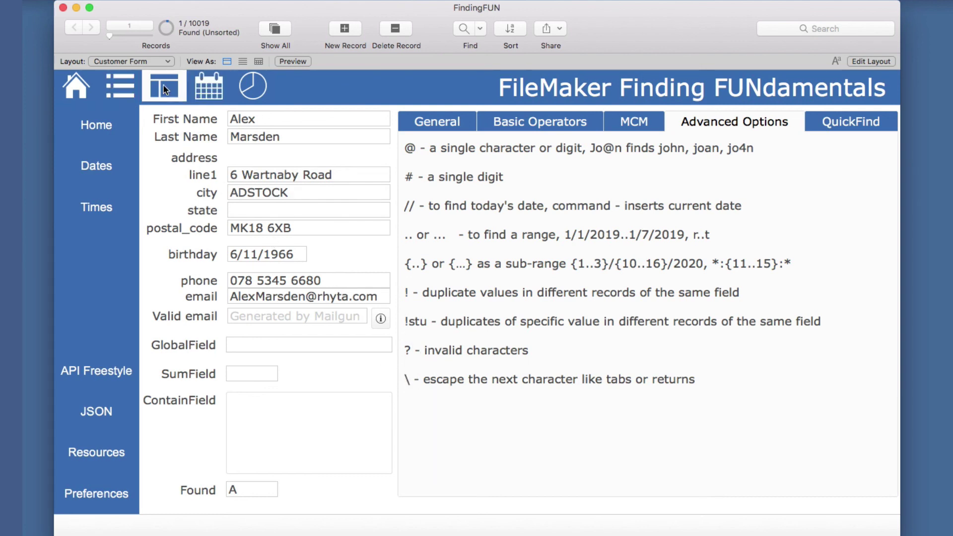
# In list view, find \ in Name First to match the 2 names containing a tab.
pyautogui.click(130, 95)
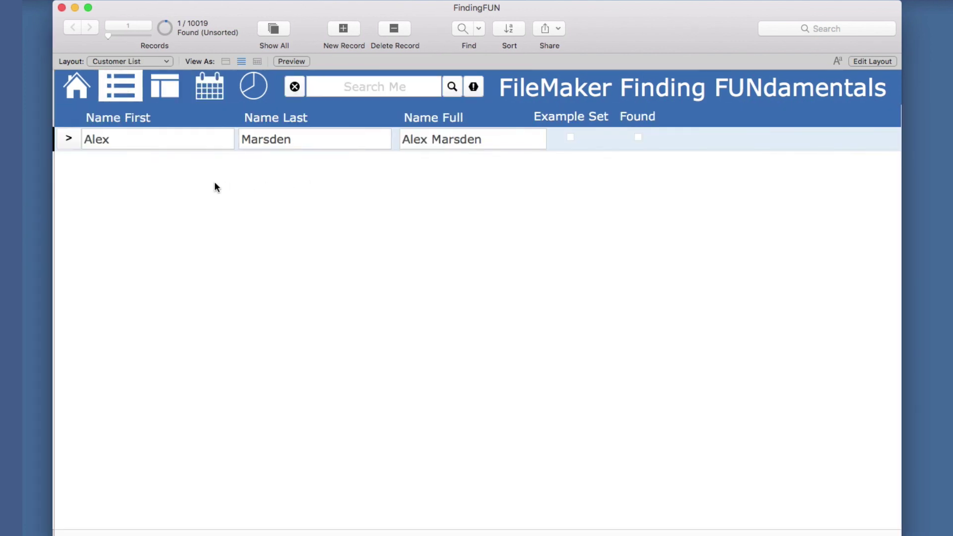
pyautogui.press('super+f')
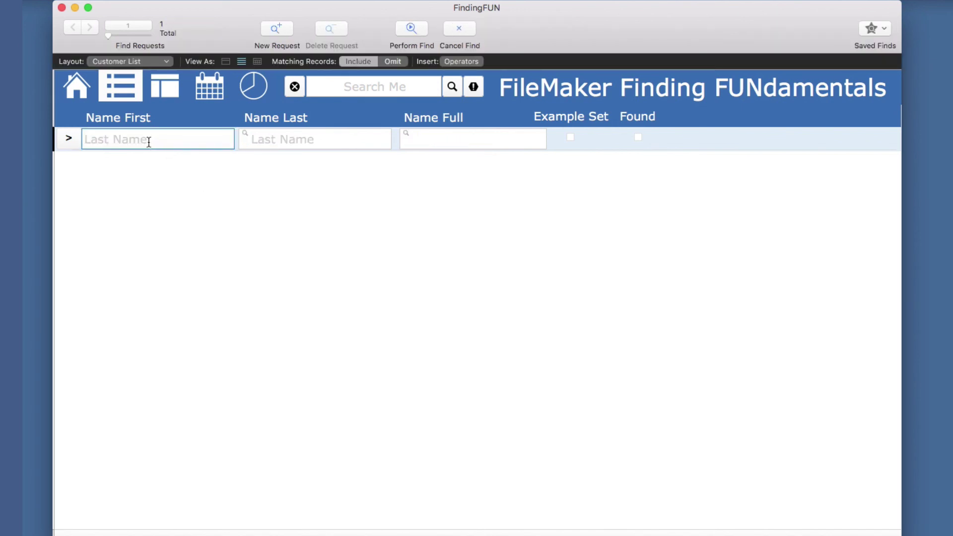
pyautogui.write('\\')
pyautogui.press('Tab')
pyautogui.hotkey('shift', 'Tab')
pyautogui.press('Return')
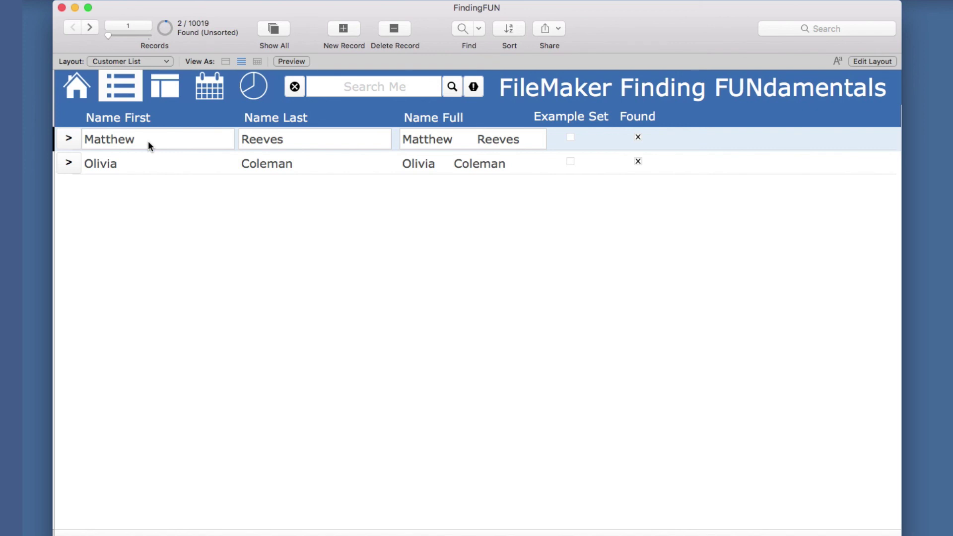
# Check the two found first names for a tab character.
pyautogui.click(167, 163)
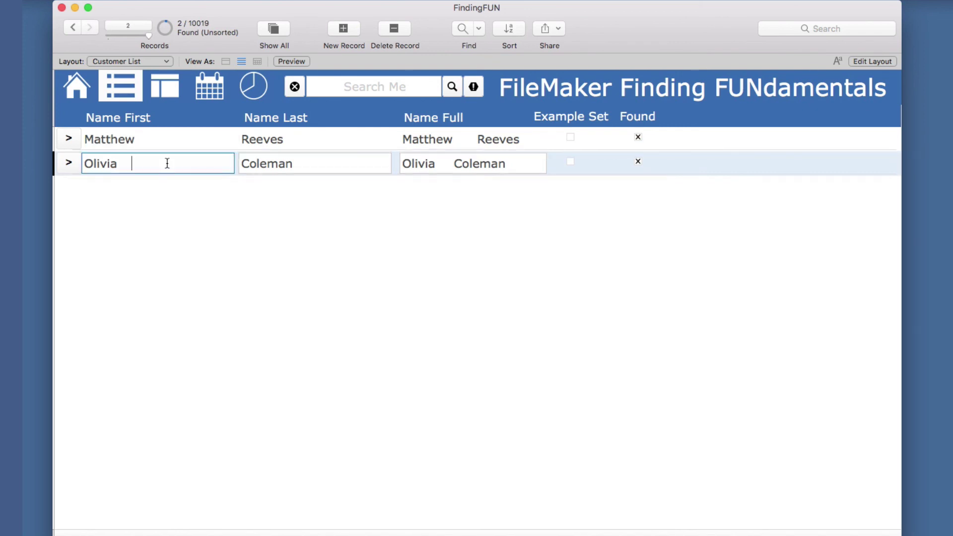
pyautogui.click(168, 142)
pyautogui.click(168, 162)
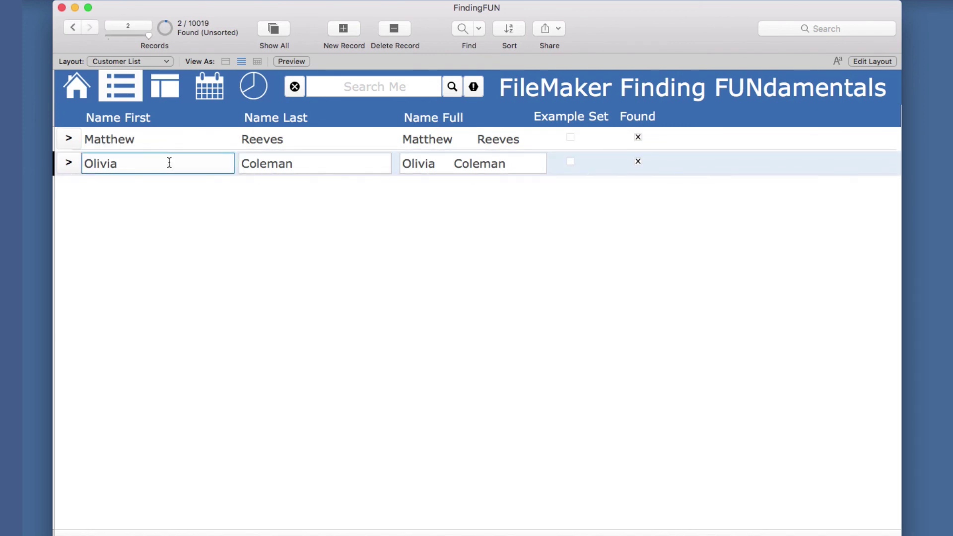